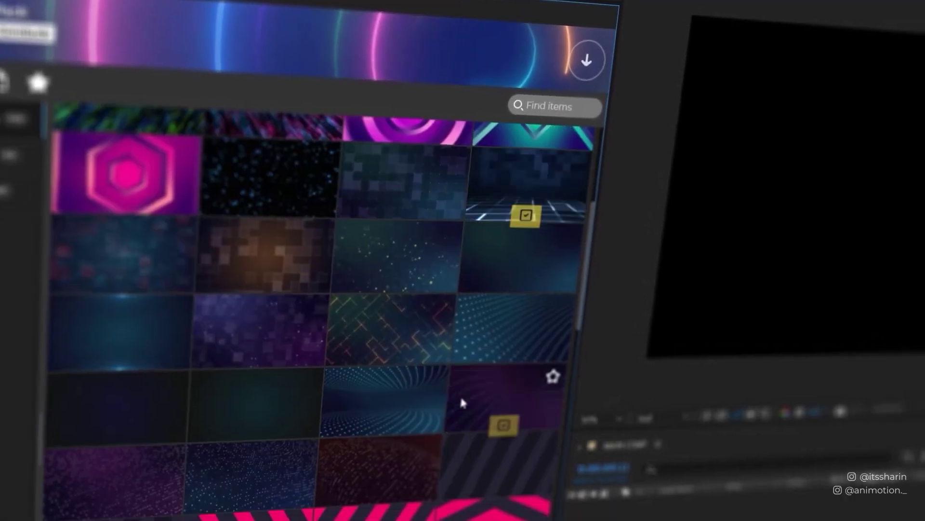
Step: Open the Animation_Chrome Text composition with white Synthemesc 'CHROME' text on black
scroll(458, 394, "down", 10)
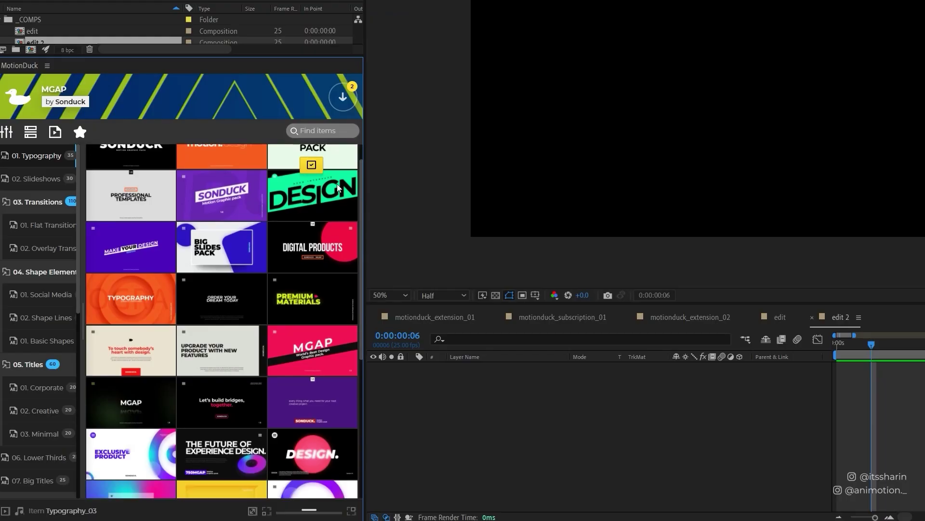
scroll(333, 260, "down", 5)
left_click(311, 313)
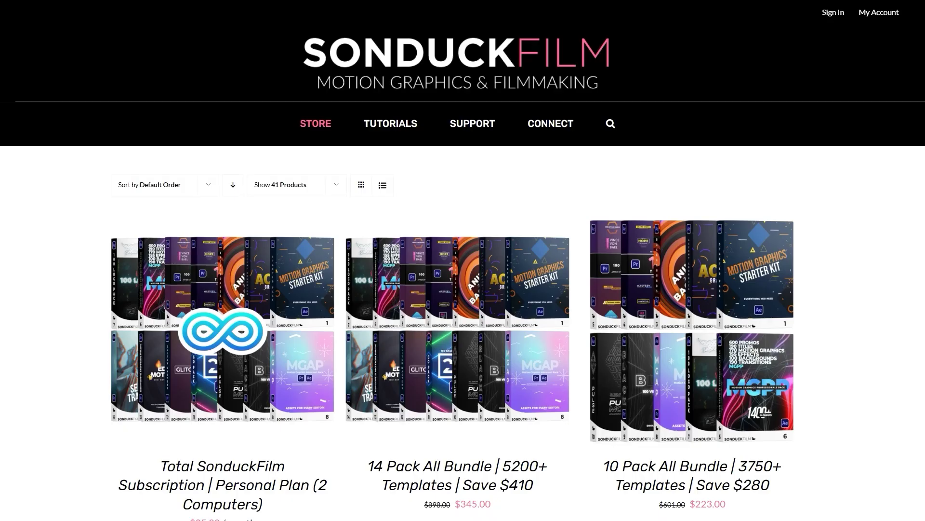
scroll(463, 260, "down", 5)
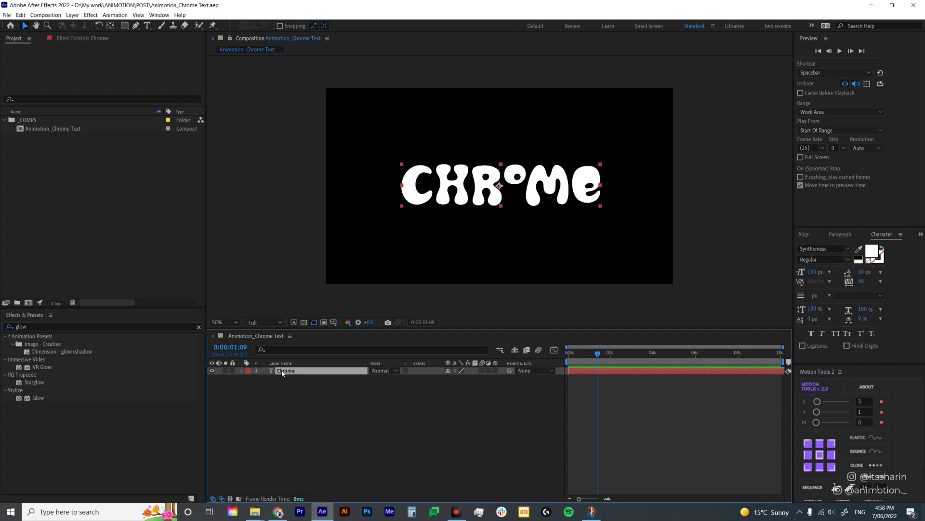
Step: Apply Turbulent Displace to the Chrome text and drive its Evolution with time*75
key("ctrl+space")
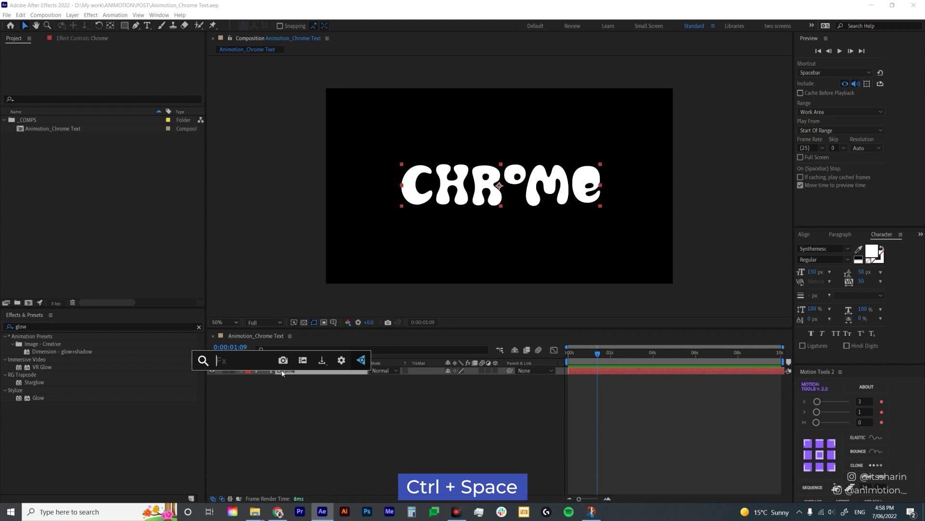
type("turb")
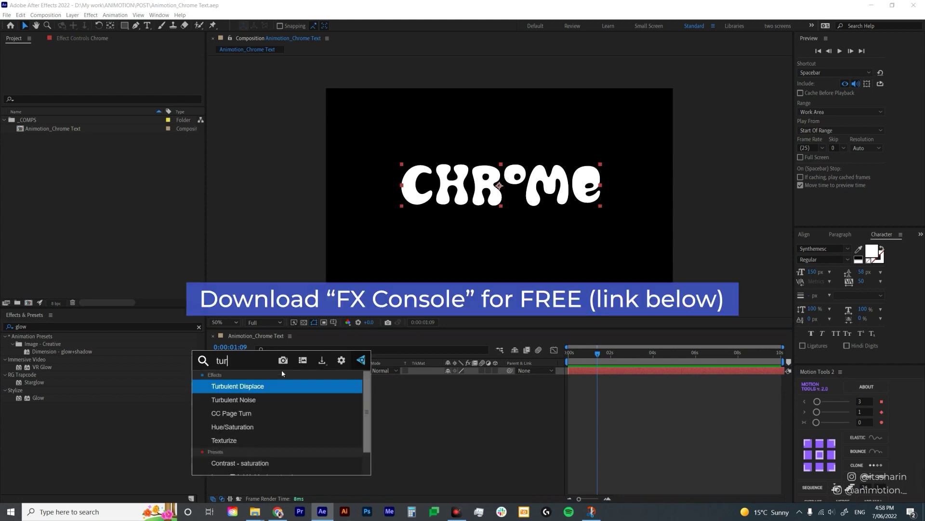
key("Escape")
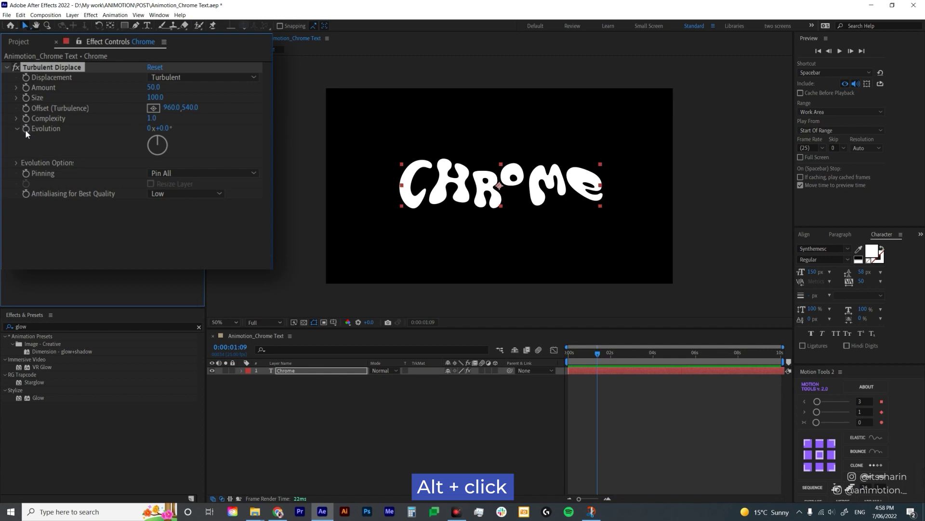
left_click(25, 128, "alt")
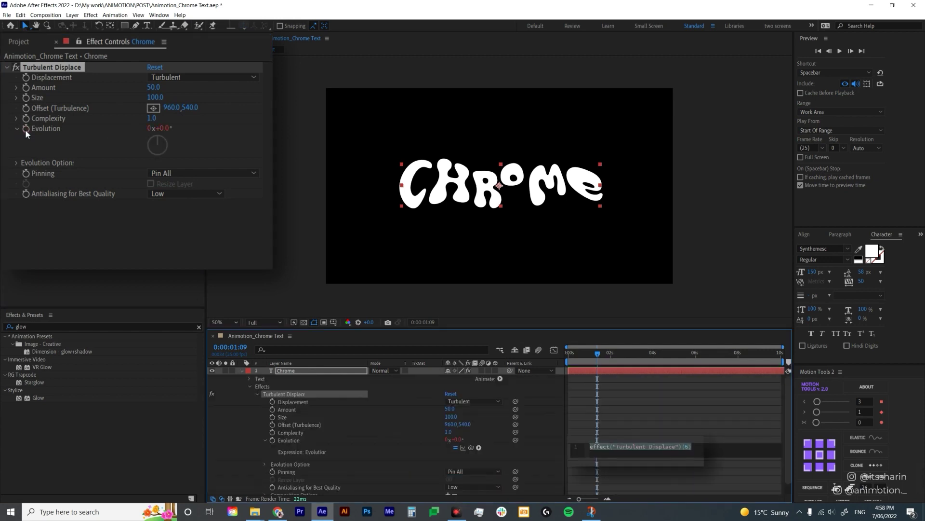
type("time")
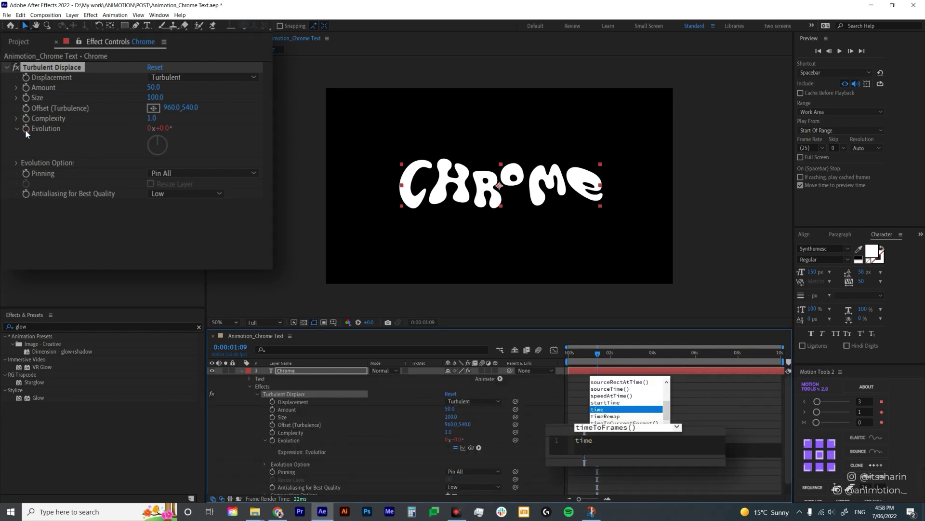
type("*75")
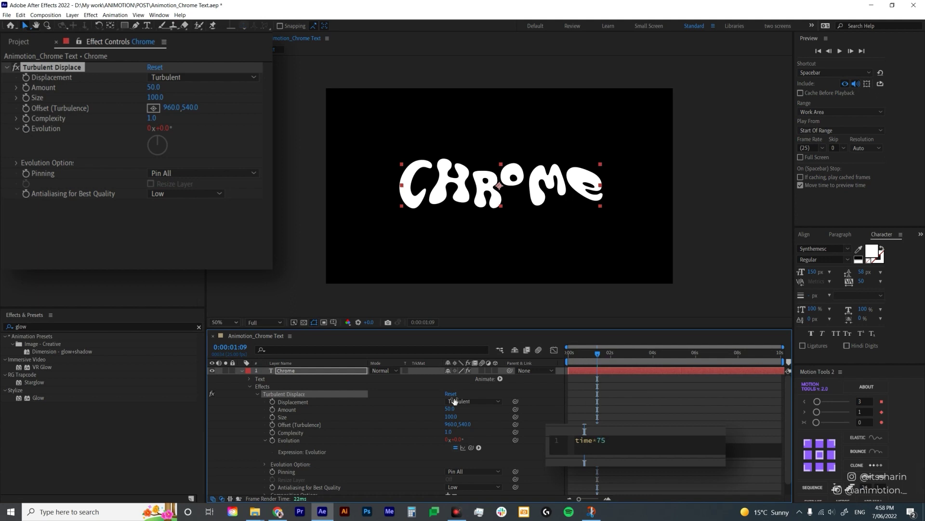
left_click(605, 408)
key("space")
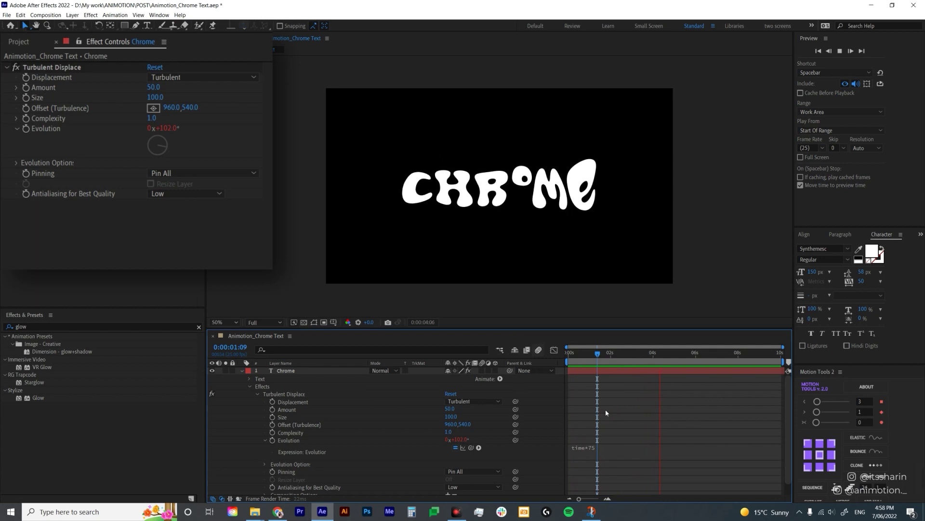
left_click(583, 364)
left_click(575, 355)
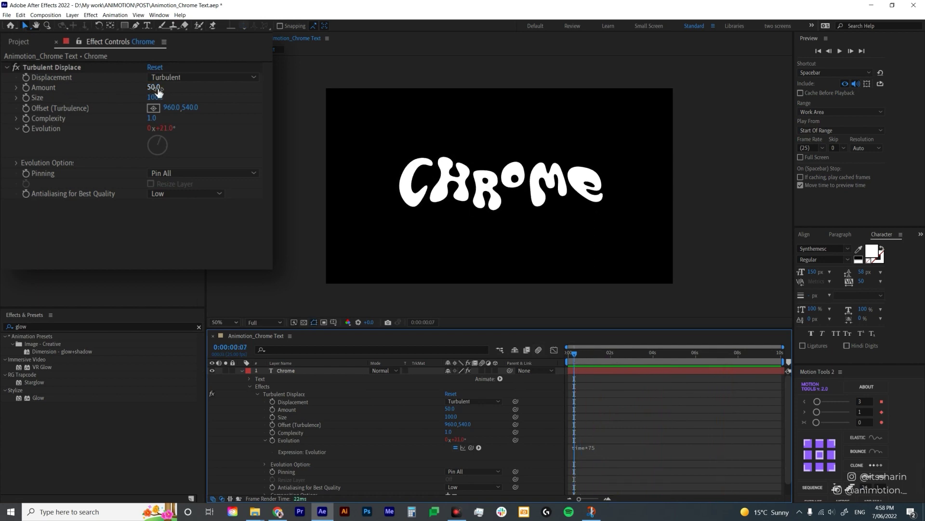
Step: Set the Turbulent Displace Amount to 100 and Size to 50
left_click(155, 88)
type("1")
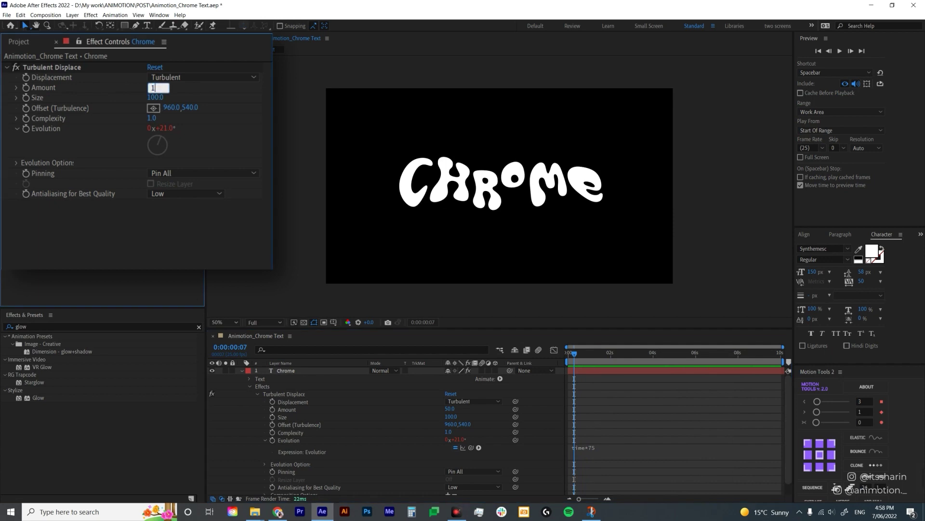
type("00")
key("Return")
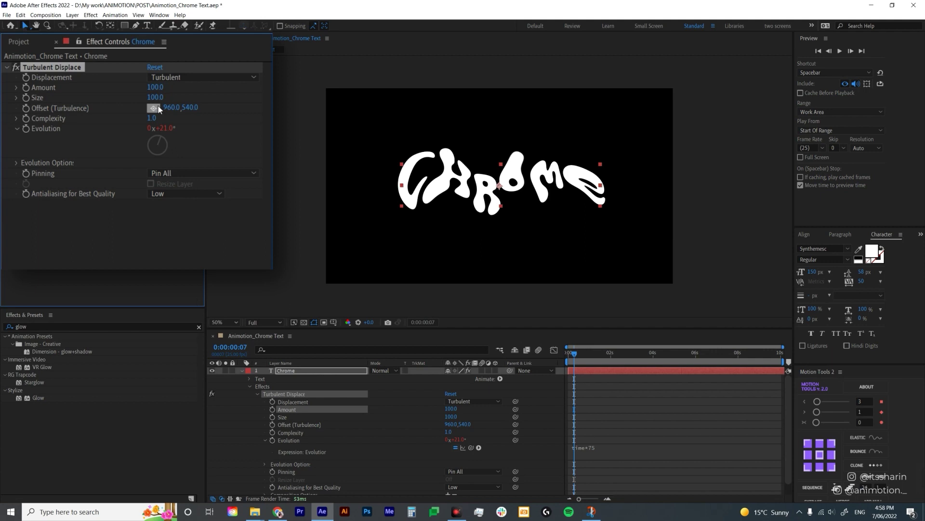
left_click(156, 97)
type("50")
key("Return")
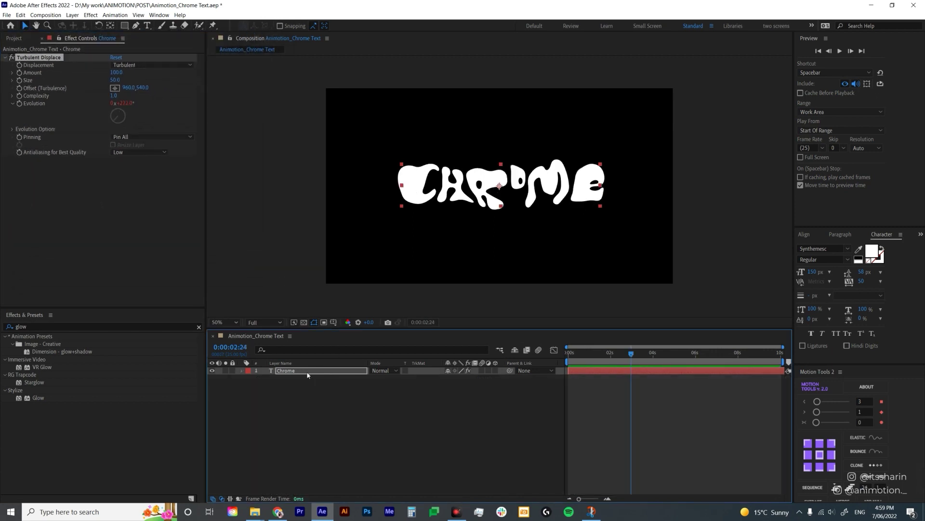
Step: Pre-compose the Chrome layer into a precomp named TEXT
right_click(307, 375)
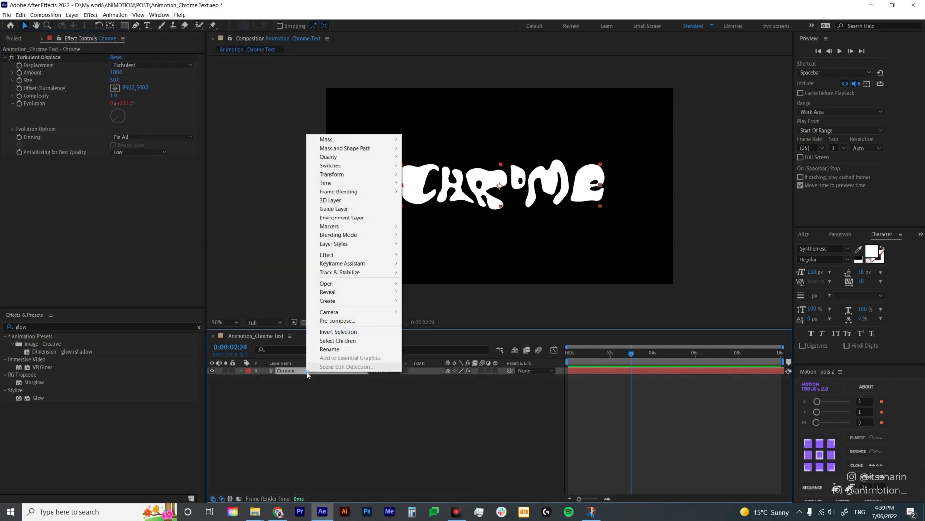
left_click(363, 319)
type("TEXT")
key("Return")
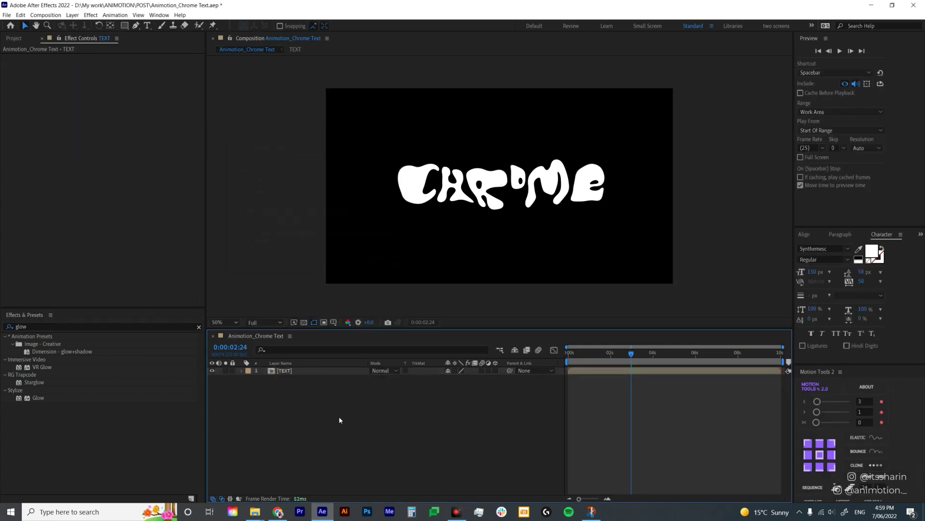
Step: Add a 1920×1080 Medium Gray-Purple solid layer above the TEXT precomp
right_click(339, 418)
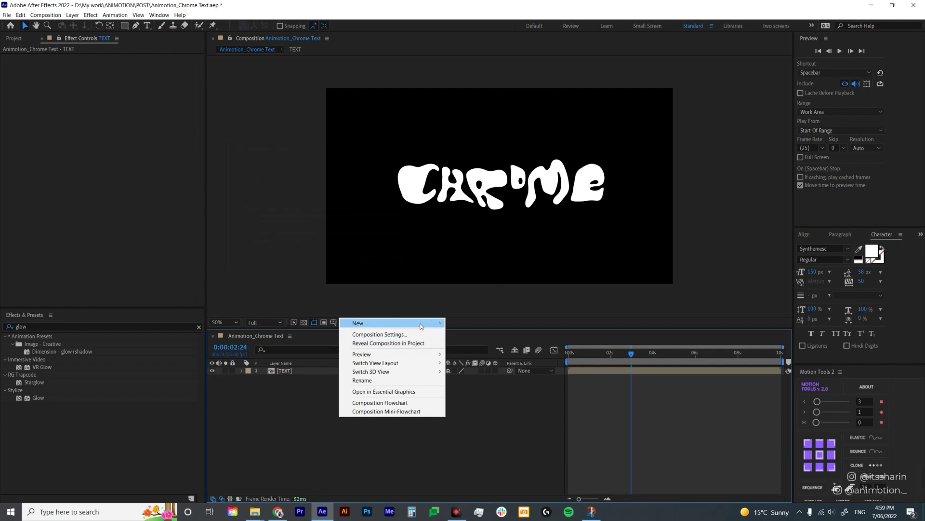
mouse_move(421, 324)
left_click(504, 347)
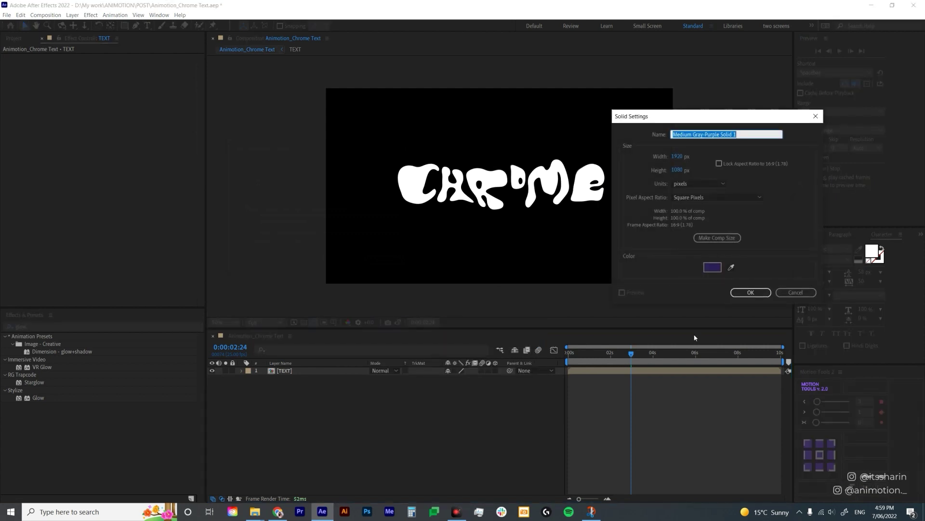
left_click(746, 293)
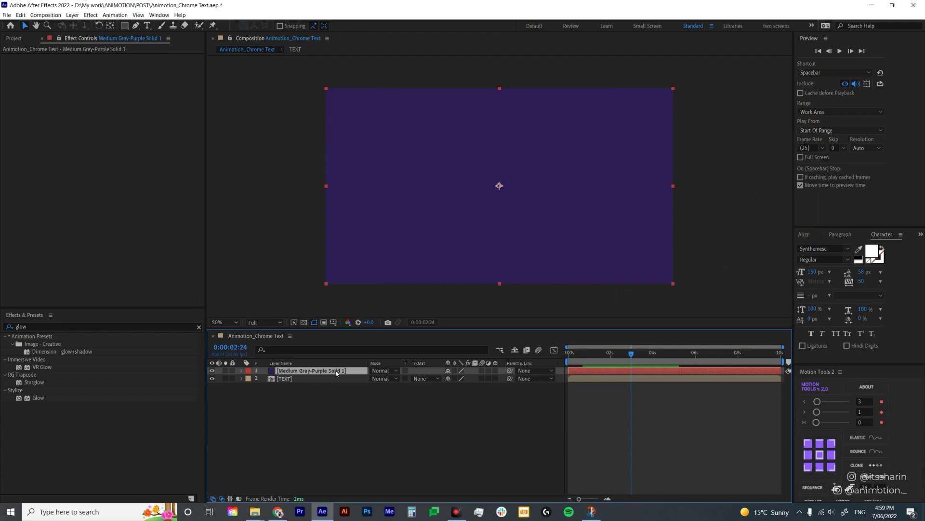
Step: Apply Fractal Noise to the purple solid with Fractal Type set to Max
key("ctrl+space")
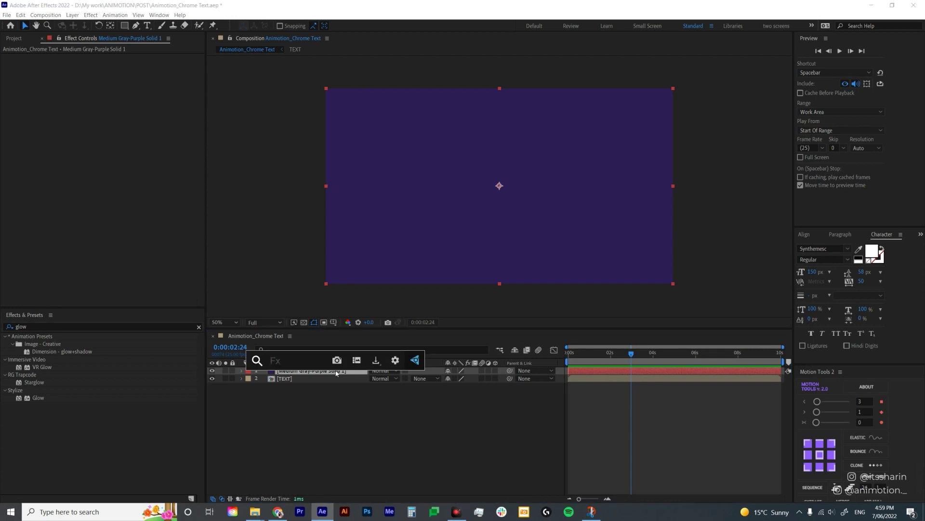
type("frac")
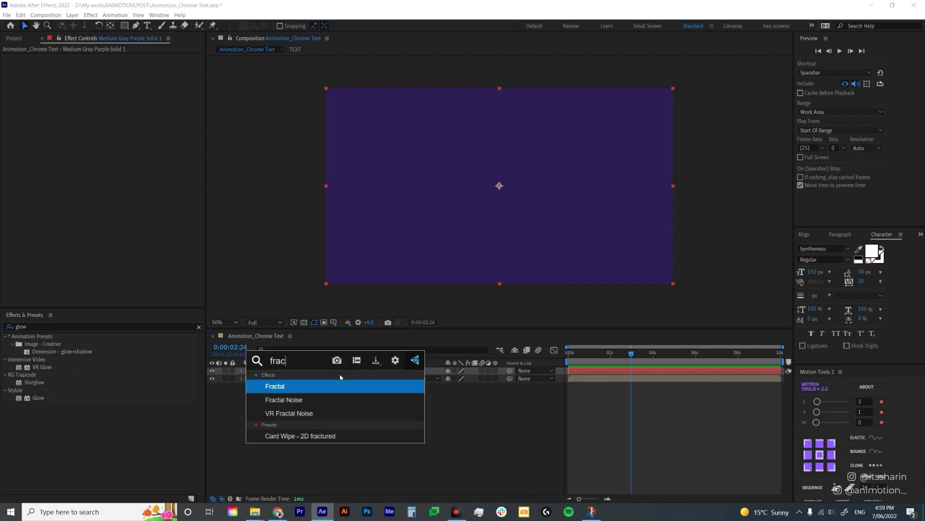
left_click(294, 400)
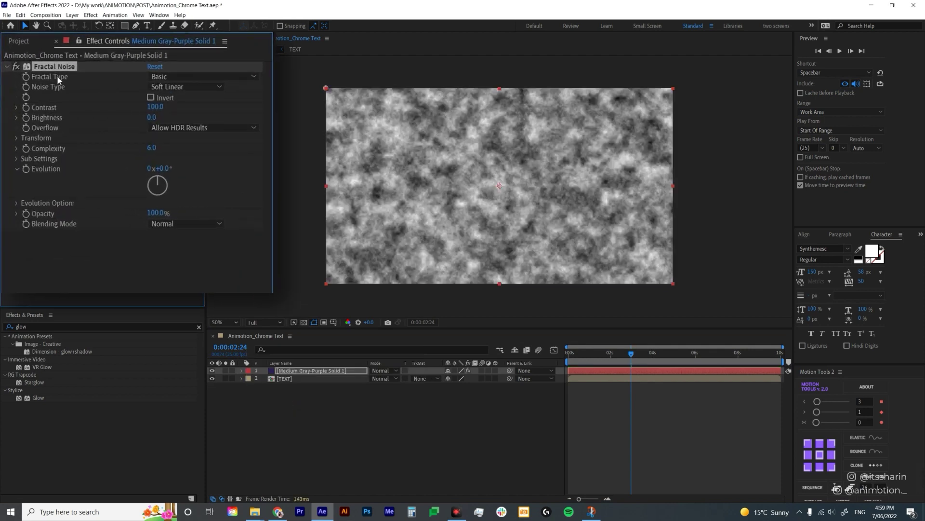
left_click(213, 76)
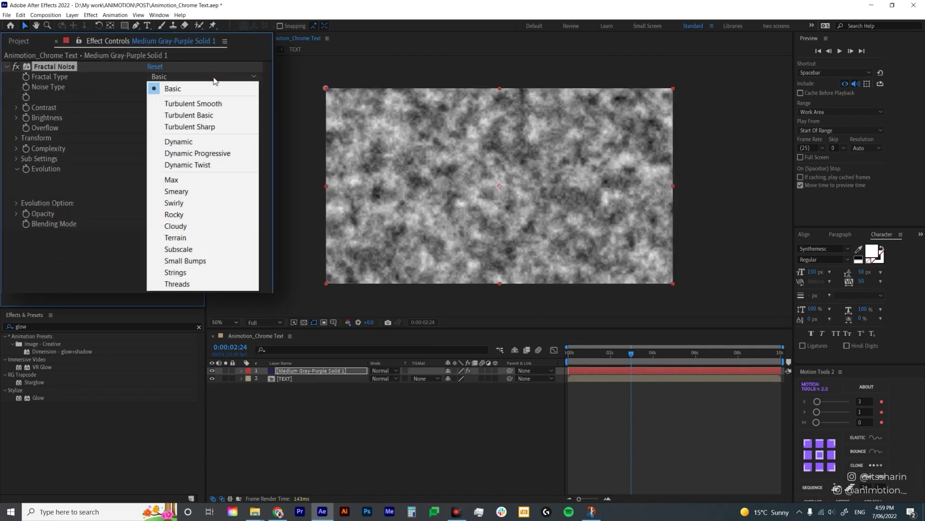
left_click(196, 180)
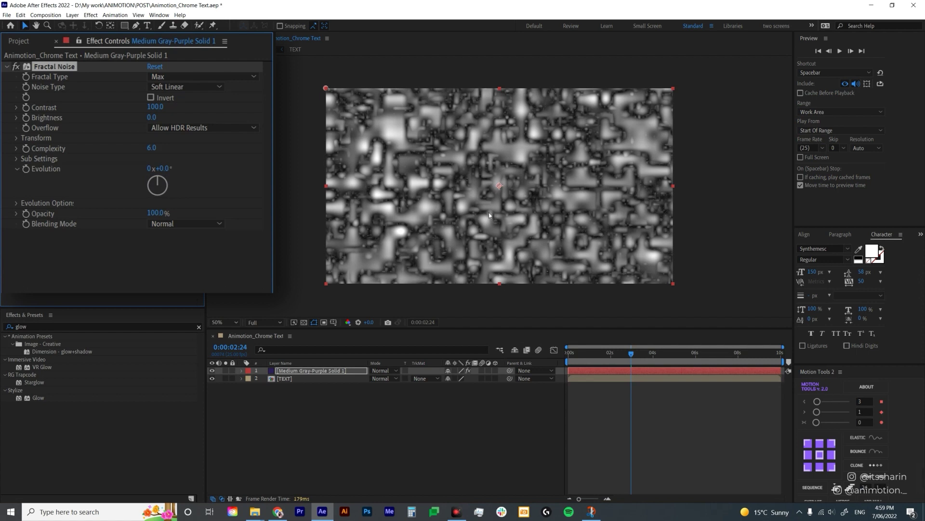
Step: Set the Fractal Noise Contrast to 200 and Brightness to -10
left_click(159, 107)
type("2")
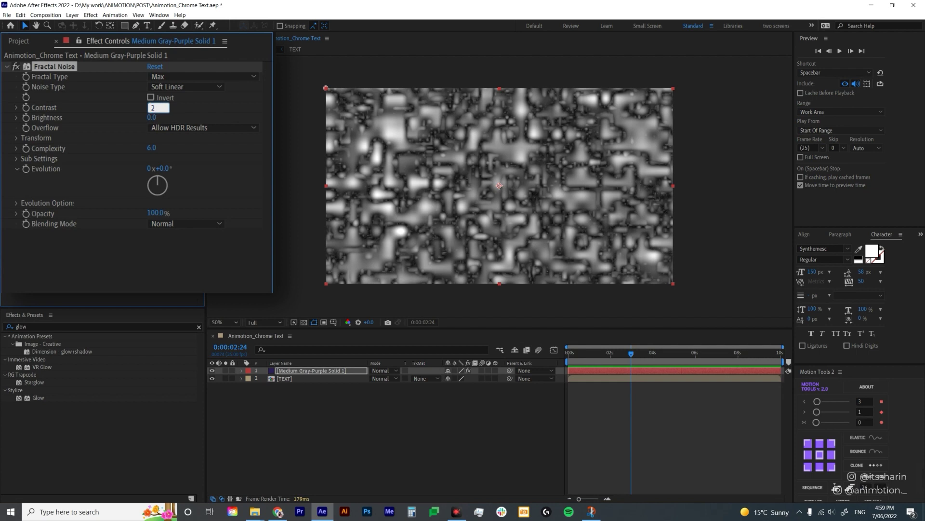
type("00")
key("Return")
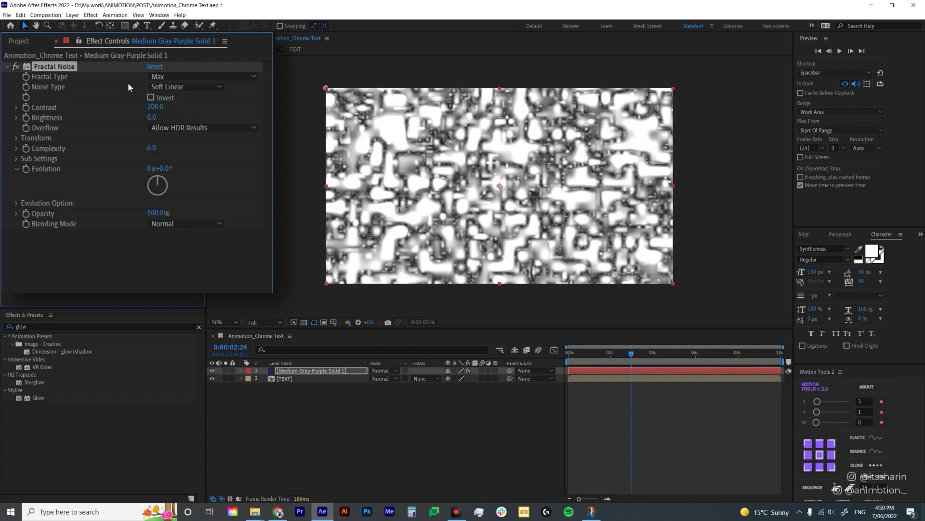
left_click(153, 117)
type("-10")
key("Return")
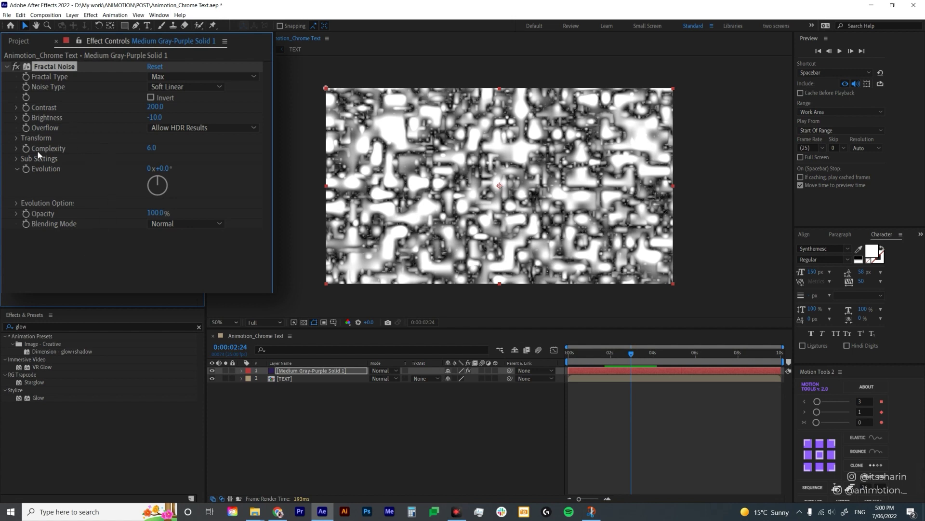
left_click(292, 371)
Step: Add CC Blobbylize to the solid with Blob Layer set to 2. TEXT
key("ctrl+space")
type("cc blo")
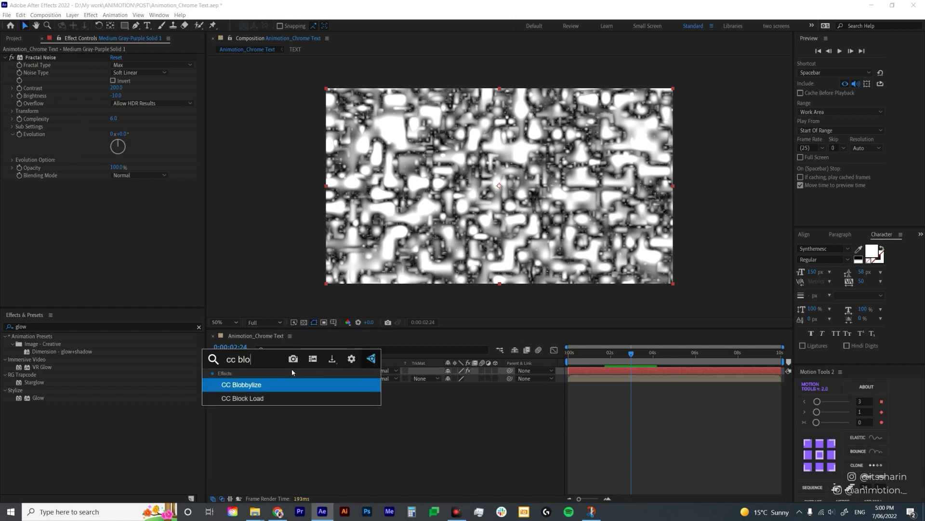
key("Escape")
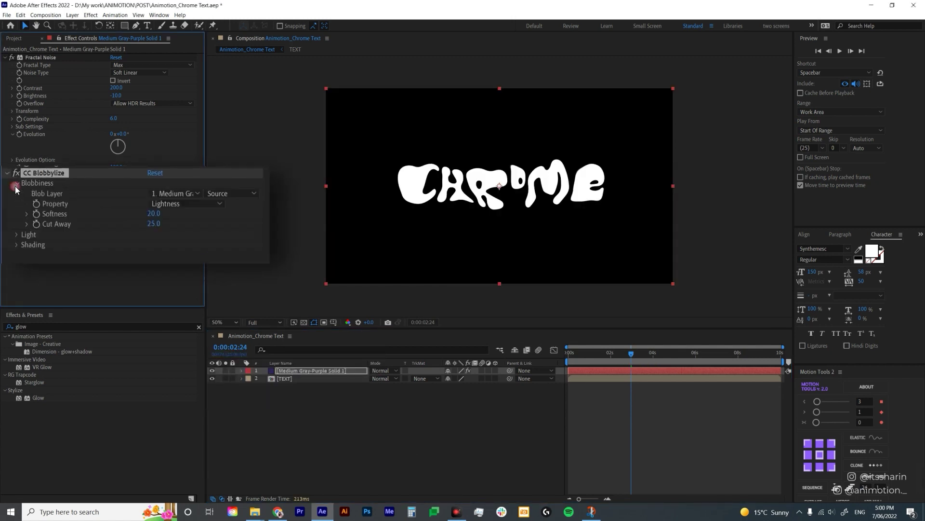
left_click(192, 195)
left_click(218, 234)
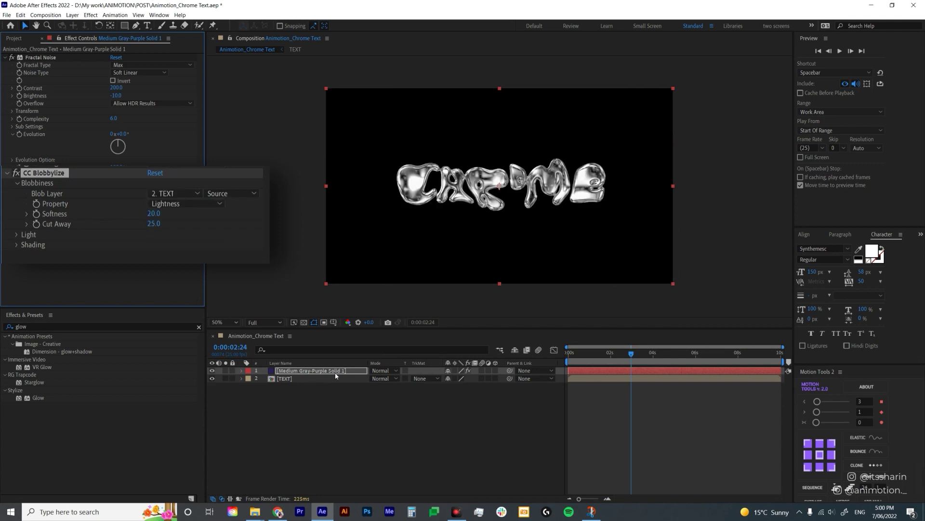
Step: Rename the solid layer to CHROME
left_click(340, 372)
key("Return")
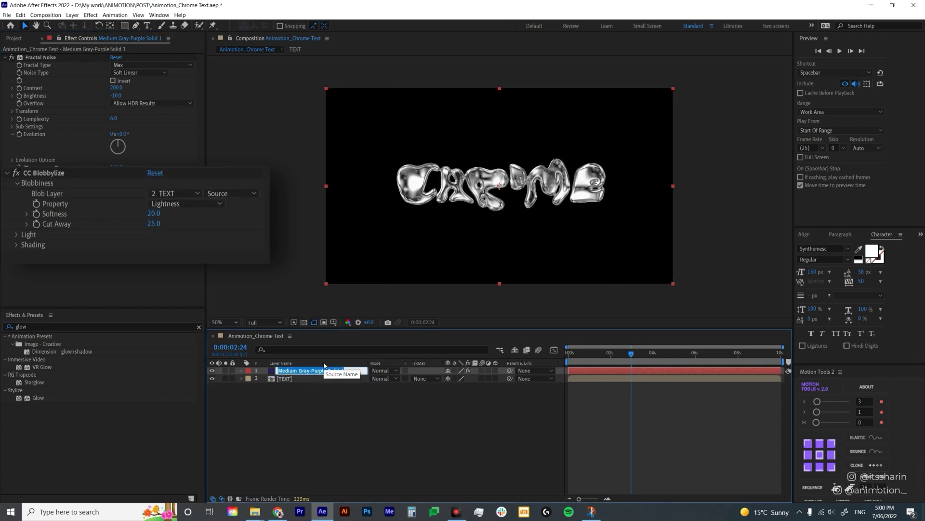
type("CHROME")
key("Return")
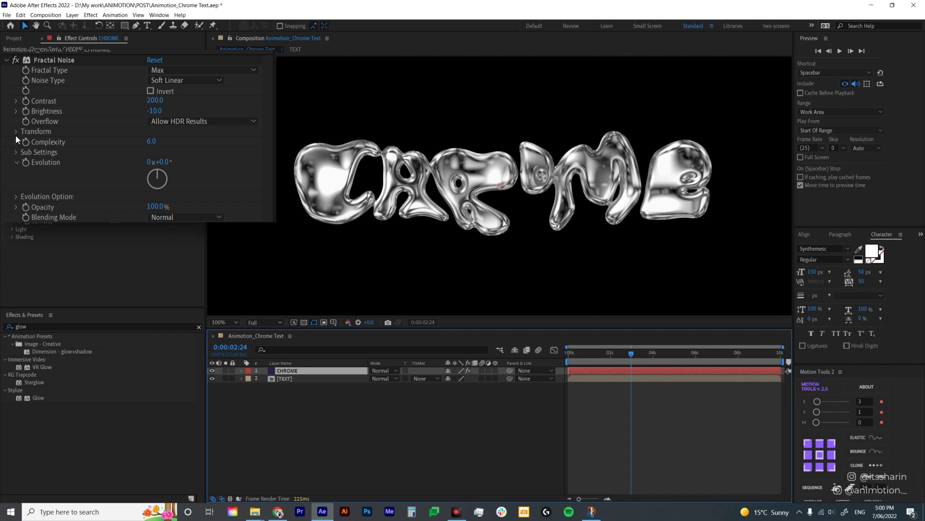
Step: Turn off Uniform Scaling in the Fractal Noise Transform and set Scale Height to 400
left_click(16, 132)
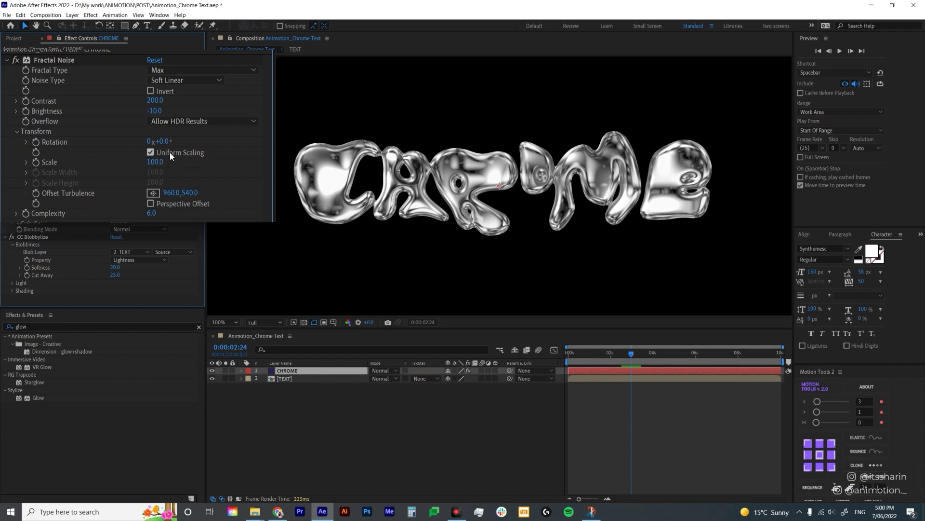
left_click(151, 152)
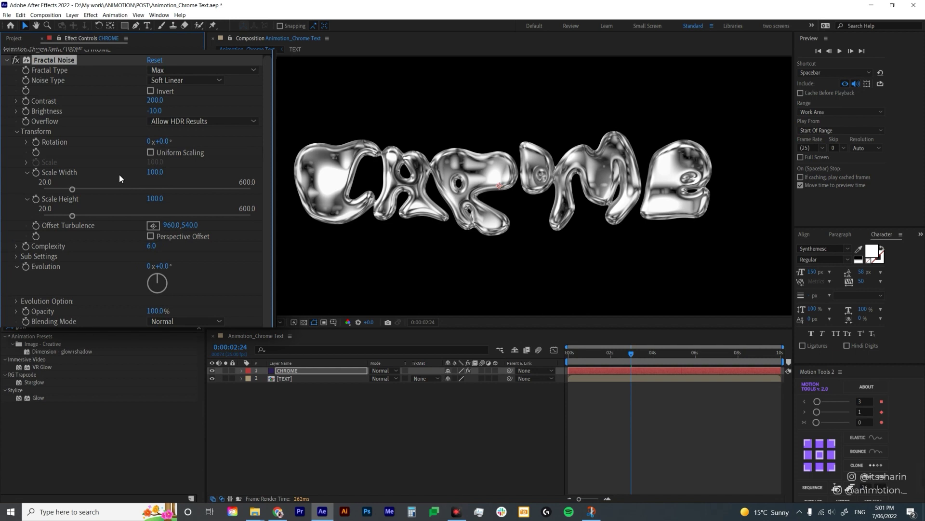
left_click(155, 198)
type("400")
key("Return")
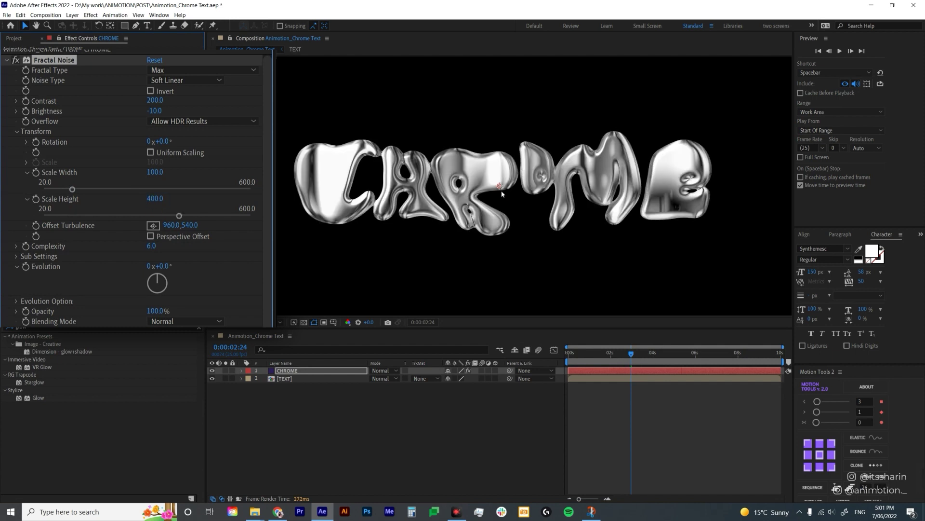
Step: Drive the Fractal Noise Evolution with a time*100 expression and preview the flowing chrome
left_click(605, 360)
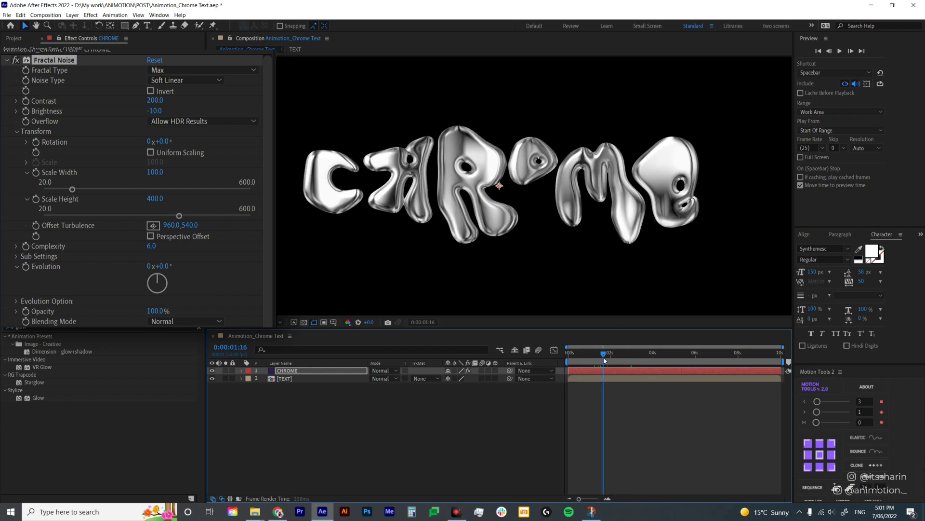
left_click(27, 270, "alt")
type("time*100")
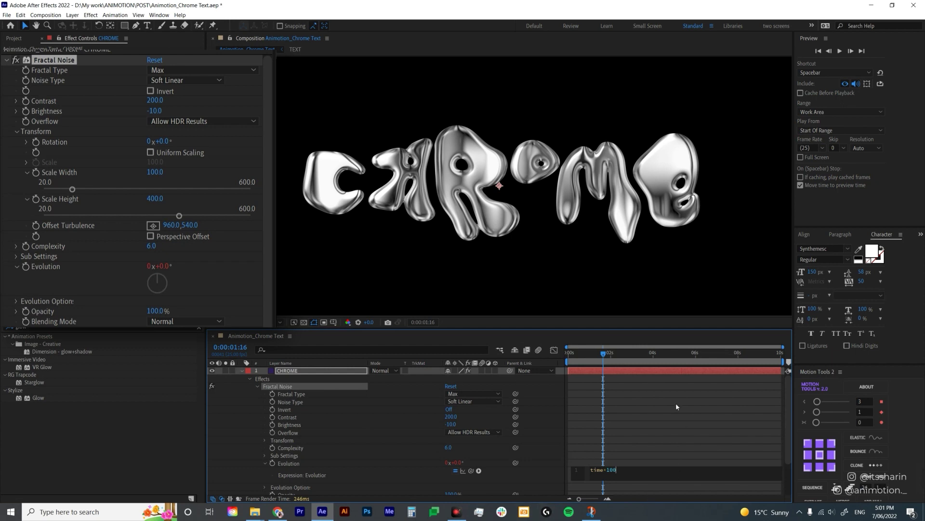
key("KP_Enter")
key("space")
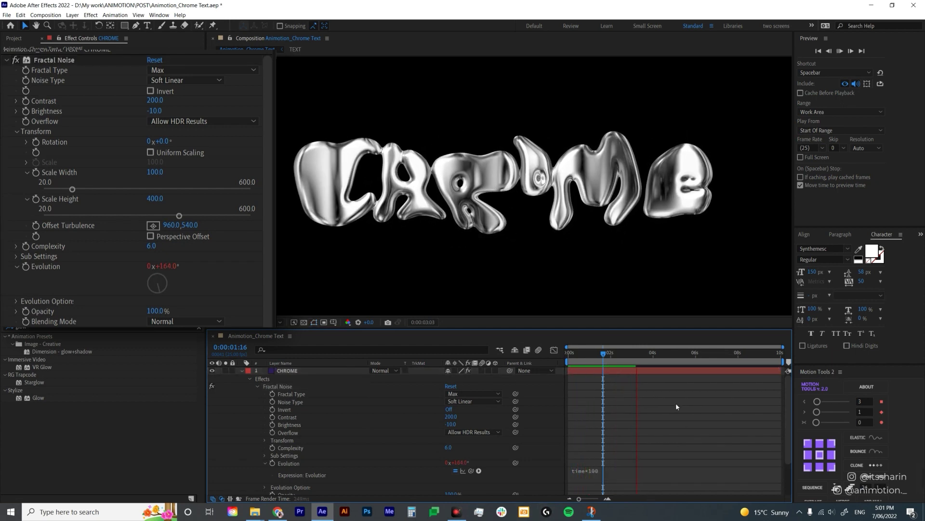
Step: Set the CC Blobbylize Softness to 20
key("space")
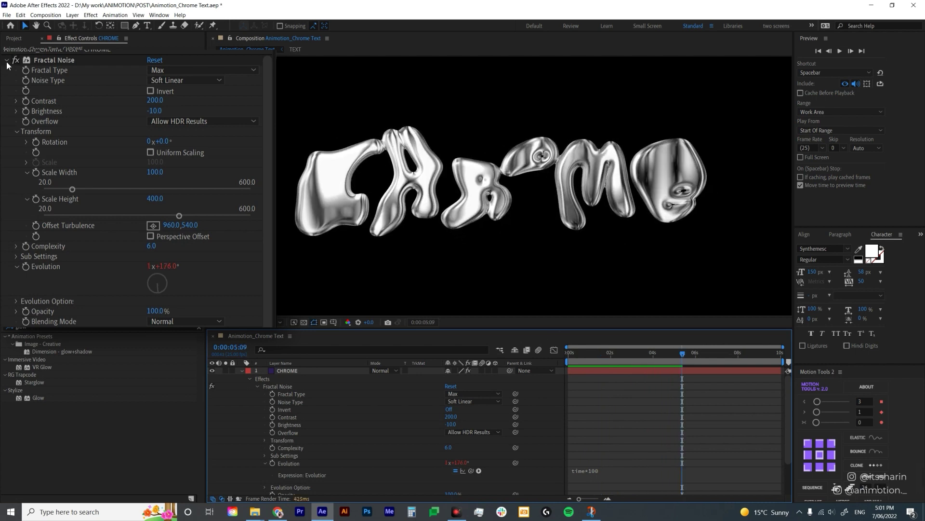
left_click(7, 61)
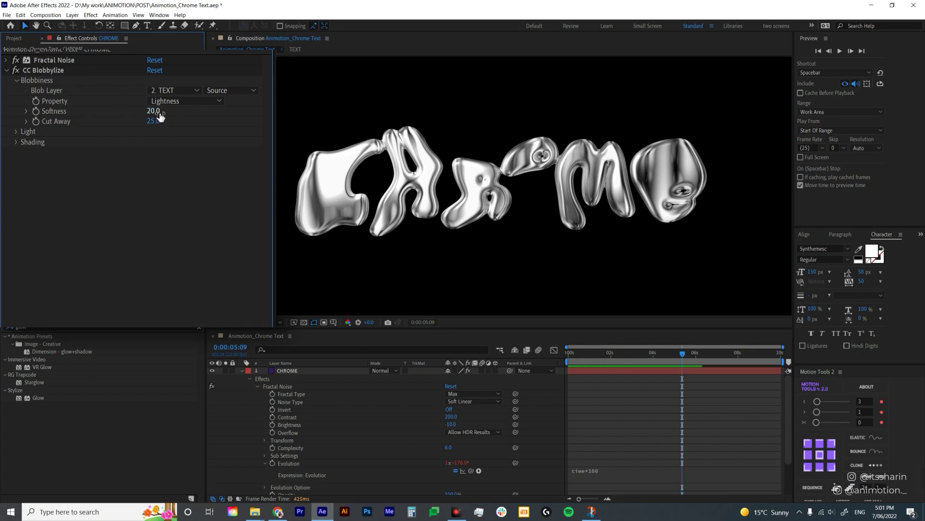
left_click_drag(153, 111, 194, 110)
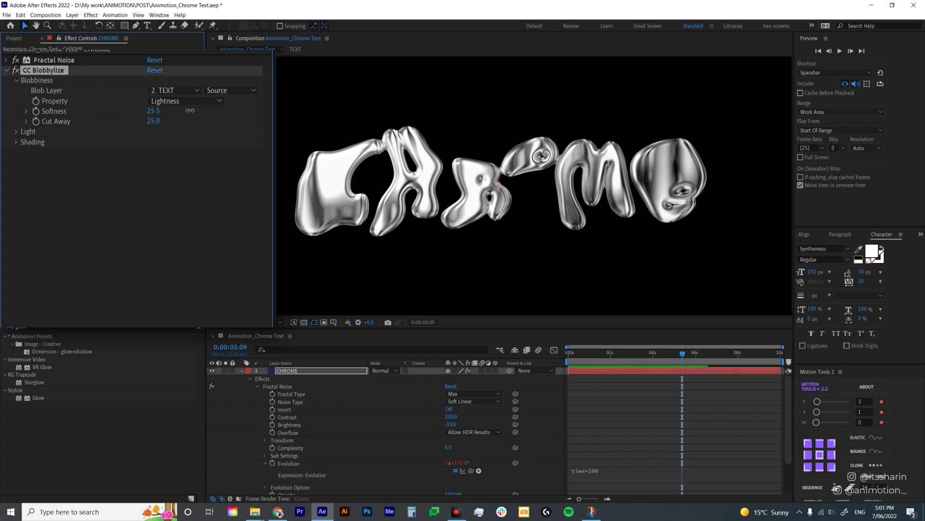
mouse_move(269, 119)
left_mouse_down()
mouse_move(175, 129)
mouse_move(276, 127)
left_mouse_up()
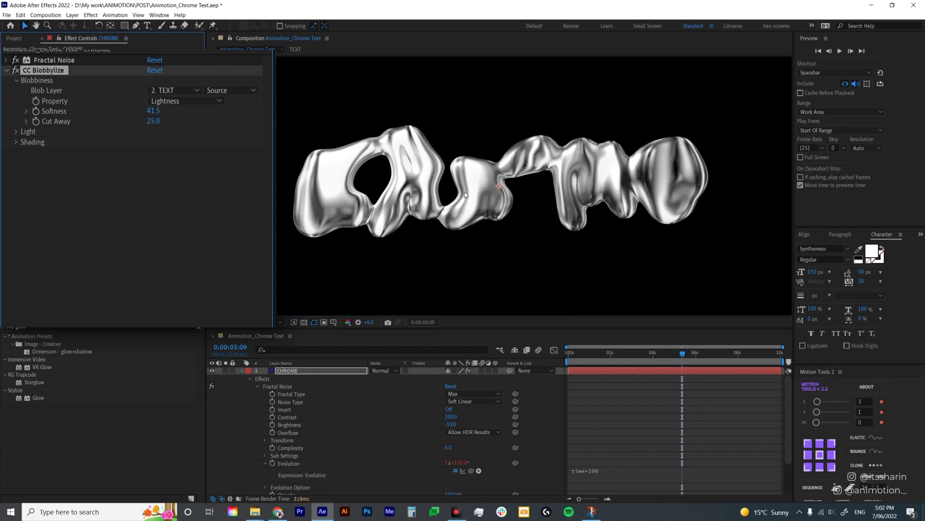
left_click(156, 113)
type("20")
key("Return")
Step: Hide the TEXT layer and set the blob Cut Away to 35
left_click_drag(159, 121, 192, 125)
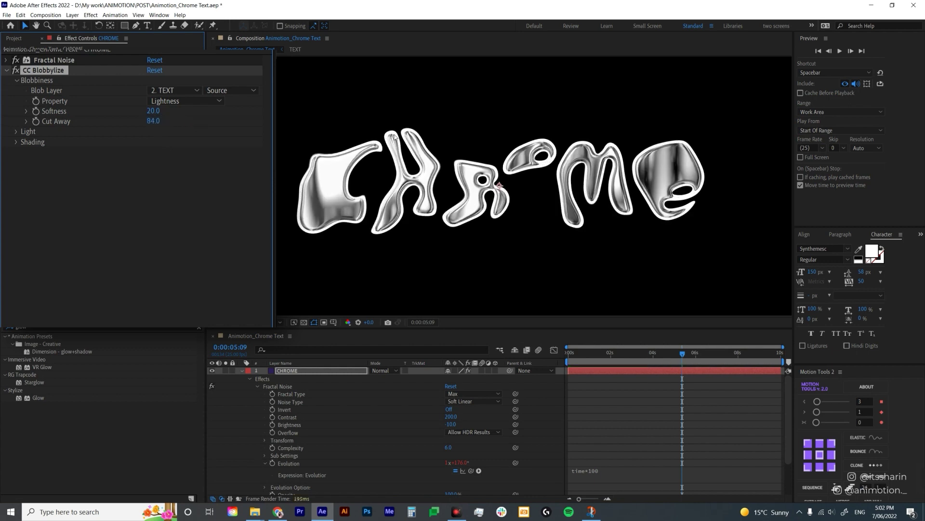
scroll(272, 465, "down", 3)
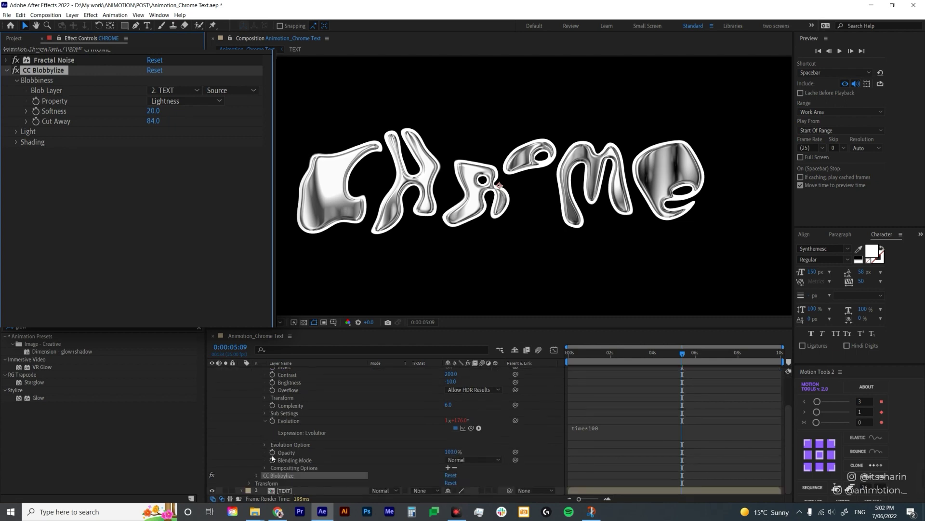
left_click(212, 490)
scroll(349, 449, "up", 3)
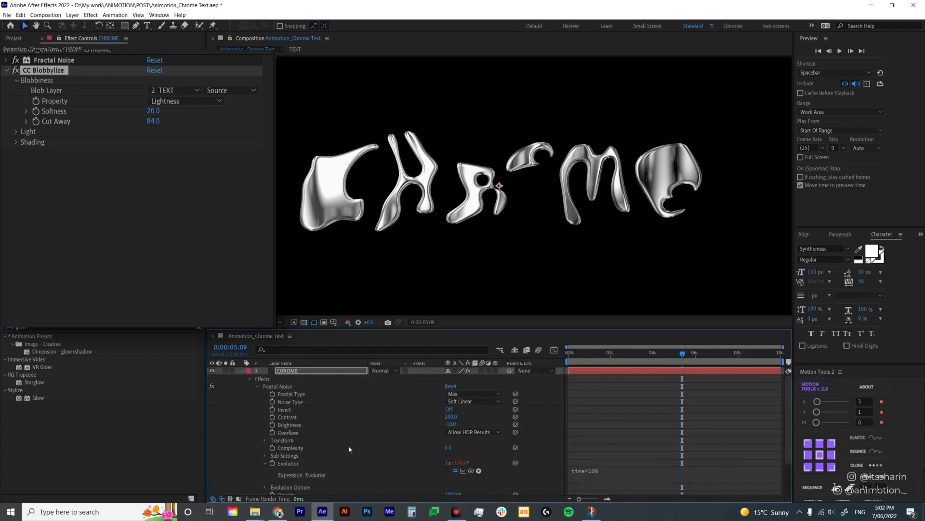
left_click_drag(153, 121, 157, 123)
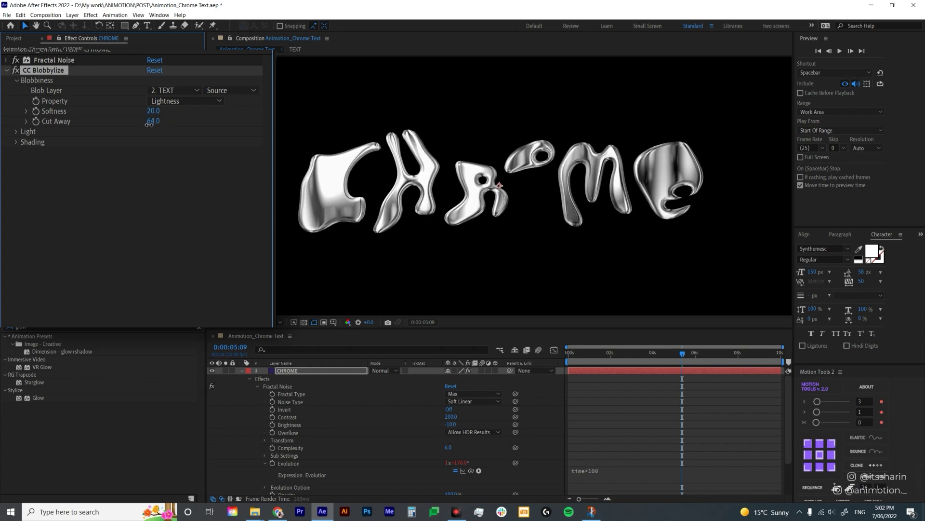
left_click(153, 122)
type("35")
key("Return")
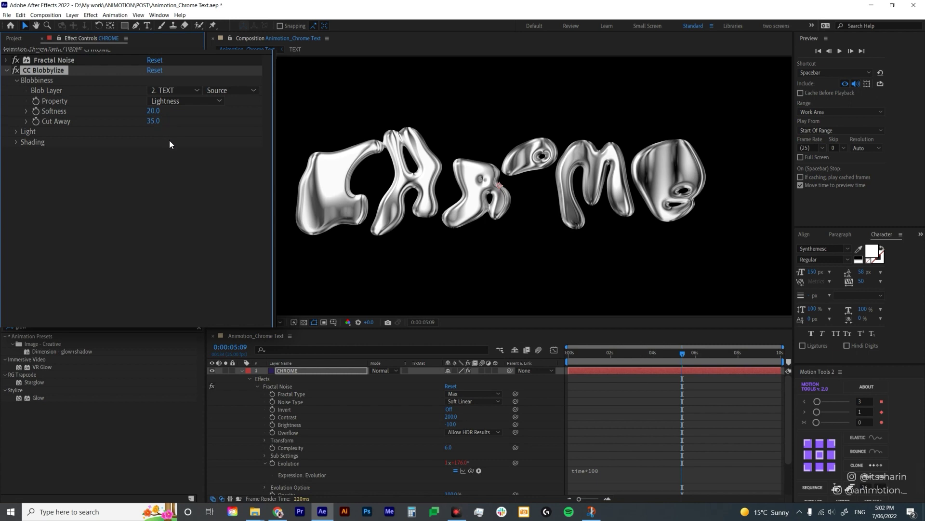
Step: Make the CC Blobbylize light a Point Light at 914, 417 with Light Height 100
left_click(16, 131)
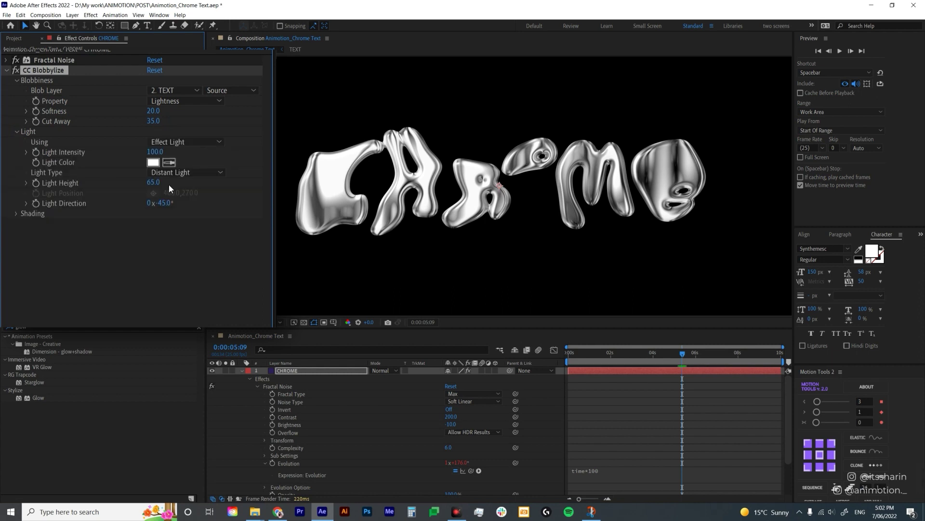
left_click(210, 172)
left_click(200, 196)
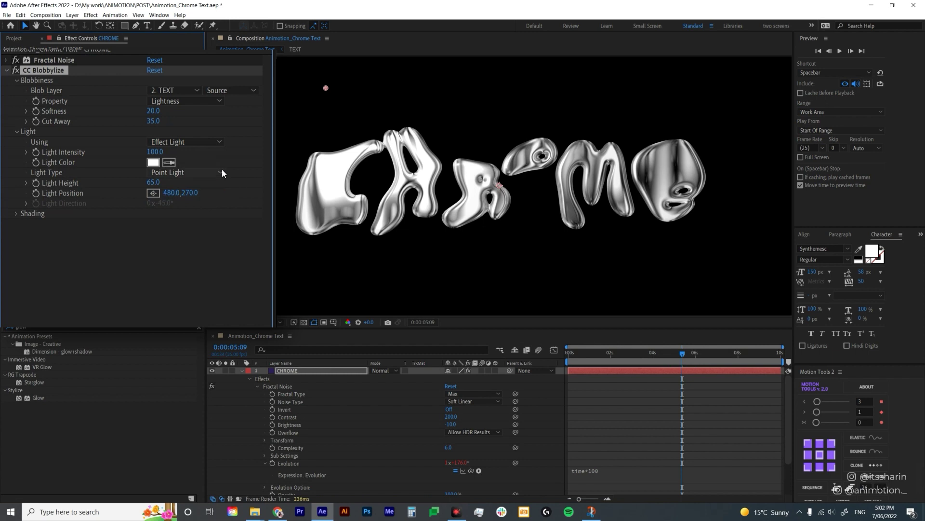
left_click_drag(326, 90, 486, 143)
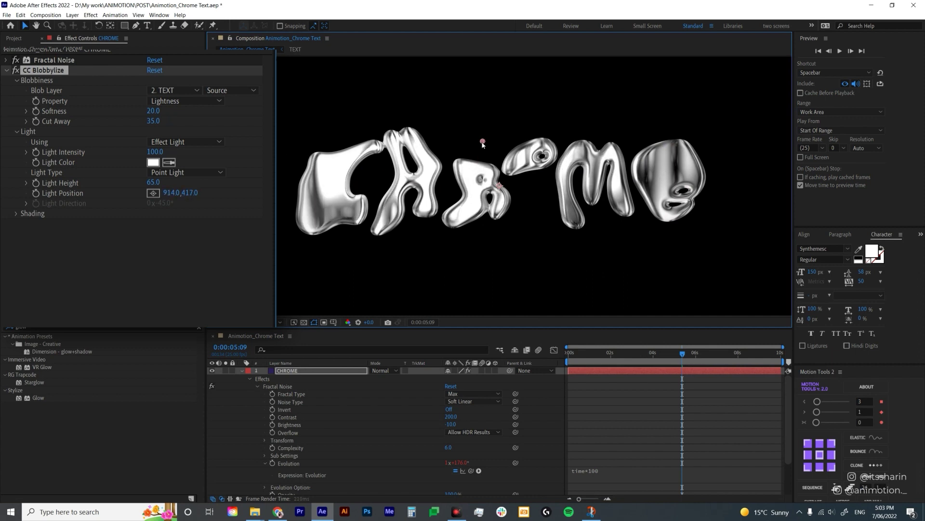
left_click(154, 183)
type("100")
key("Return")
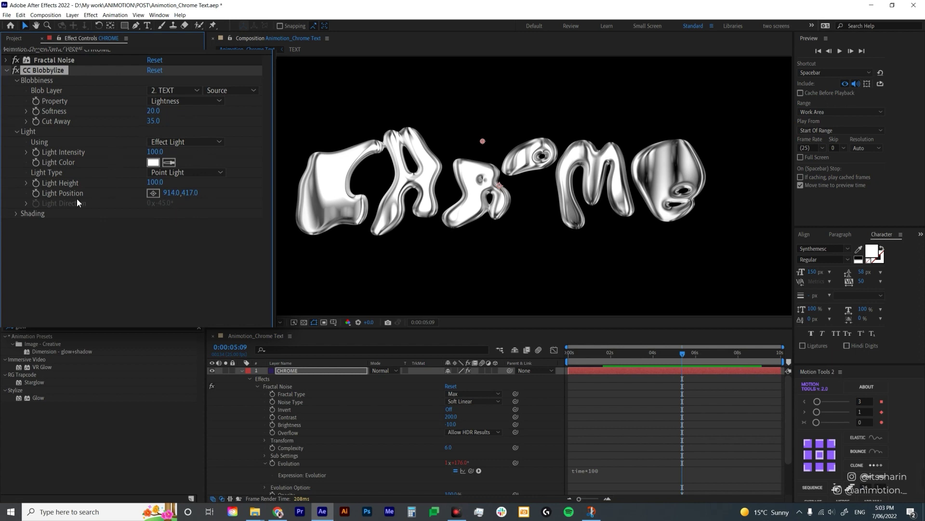
Step: Try Shading Ambient and Specular changes, then reset Ambient to 75 and Diffuse to 25
left_click(16, 213)
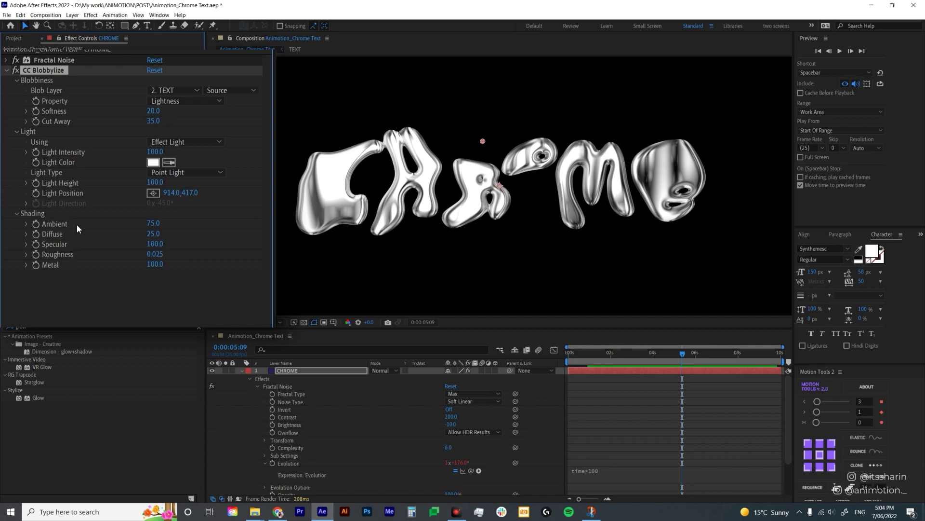
mouse_move(149, 224)
left_mouse_down()
mouse_move(196, 227)
mouse_move(134, 244)
mouse_move(228, 213)
left_mouse_up()
key("ctrl+z")
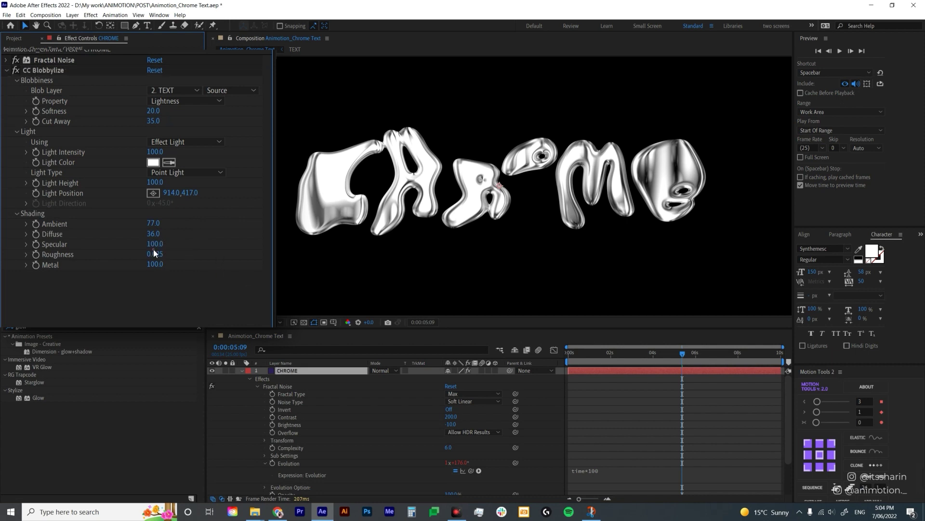
left_click_drag(153, 244, 2, 257)
key("ctrl+z")
right_click(61, 225)
left_click(80, 321)
right_click(51, 233)
left_click(84, 322)
Step: Test Specular, then settle the shading Roughness at 0.013
left_click_drag(145, 247, 211, 240)
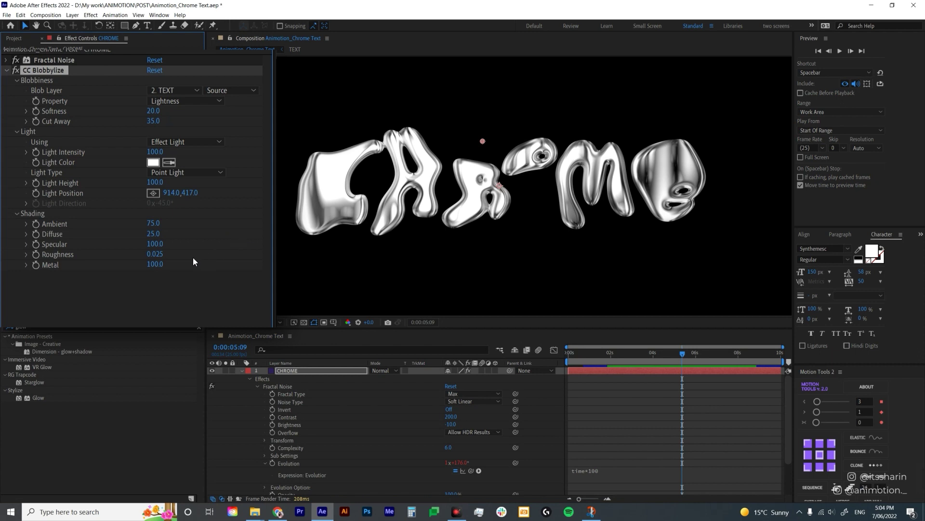
mouse_move(161, 259)
left_mouse_down()
mouse_move(121, 254)
mouse_move(260, 240)
mouse_move(115, 243)
left_mouse_up()
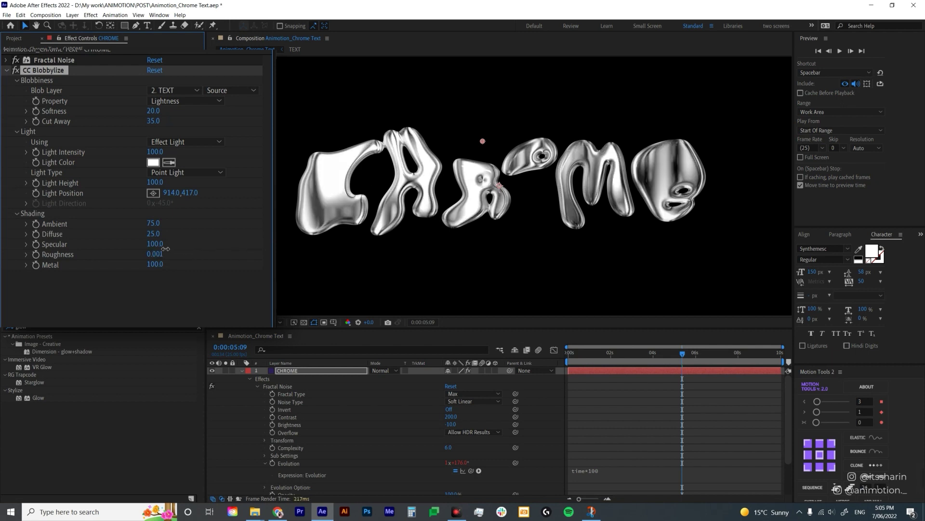
mouse_move(159, 266)
left_mouse_down()
mouse_move(171, 268)
mouse_move(122, 269)
mouse_move(9, 298)
mouse_move(131, 277)
mouse_move(224, 275)
mouse_move(210, 270)
mouse_move(247, 250)
mouse_move(24, 283)
mouse_move(221, 253)
mouse_move(140, 267)
mouse_move(202, 257)
left_mouse_up()
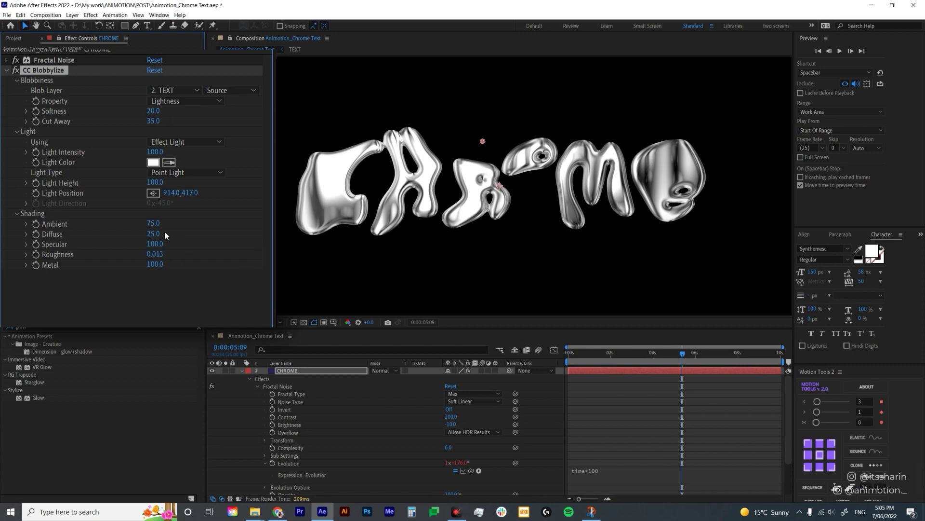
Step: Add CC Glass to the CHROME layer with Bump Map set to 2. TEXT
left_click(318, 373)
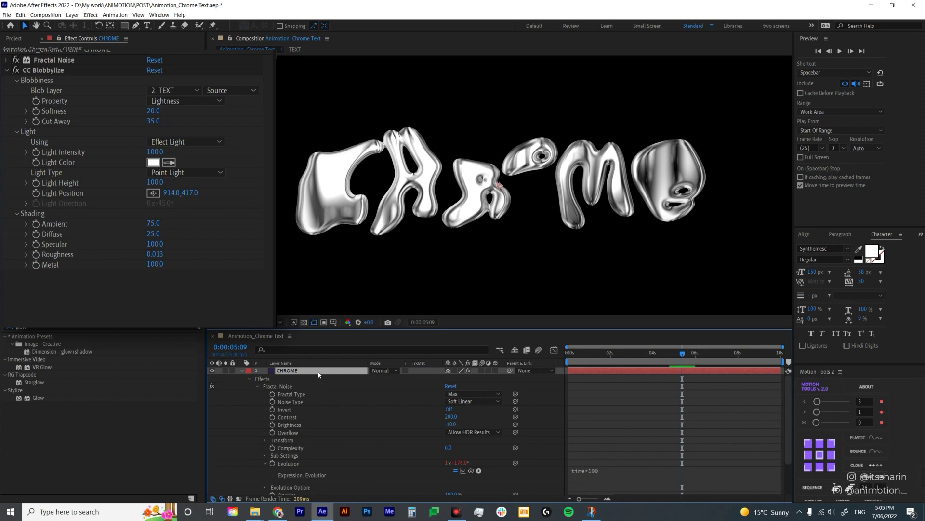
key("ctrl+space")
type("cc gla")
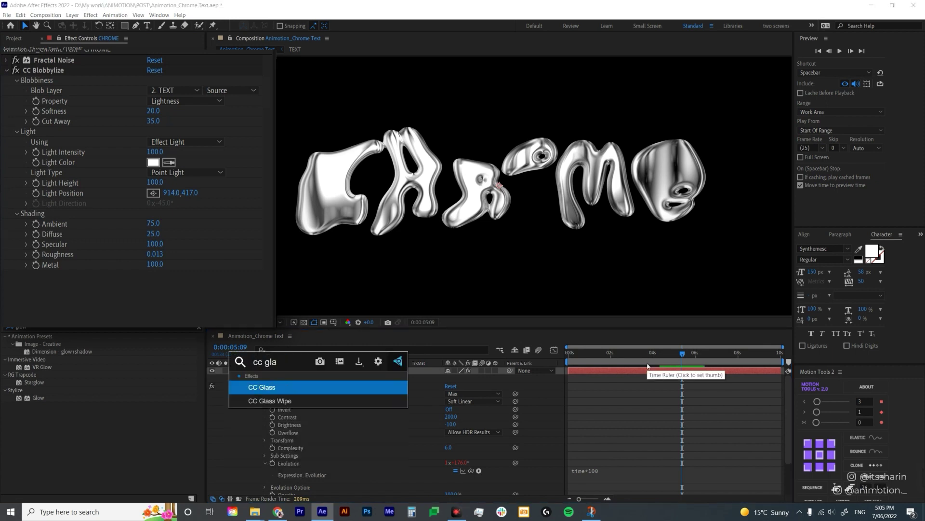
key("Return")
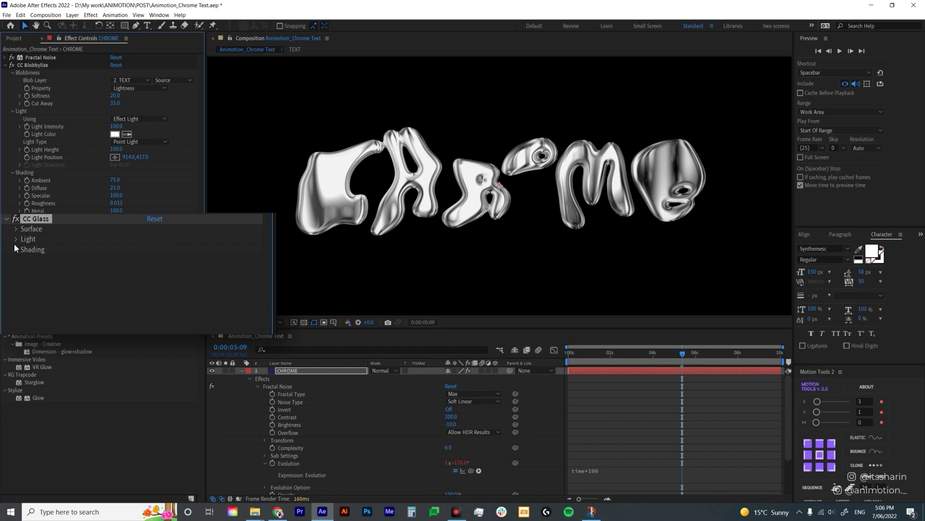
left_click(16, 229)
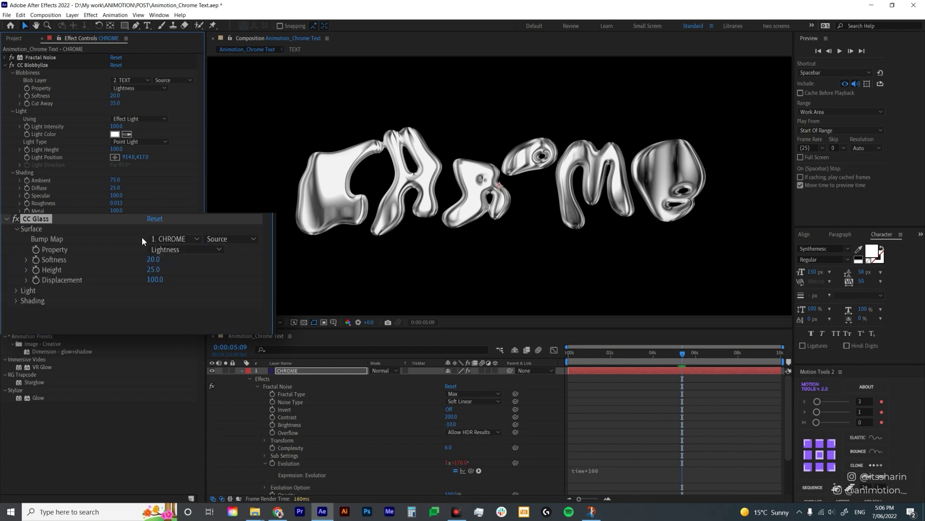
left_click(167, 238)
left_click(199, 274)
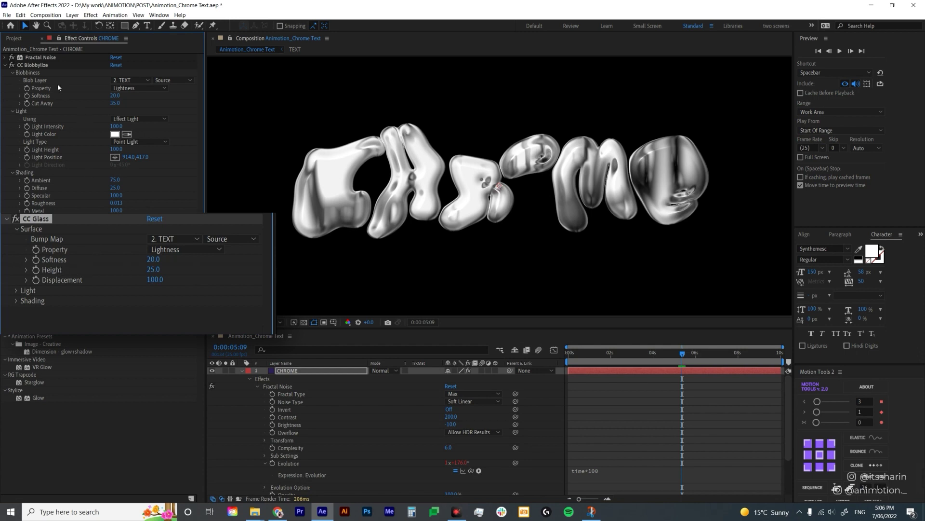
Step: Set the CC Glass Softness to 10 and Height to 100
left_click(153, 260)
type("10")
key("Return")
left_click_drag(164, 270, 248, 275)
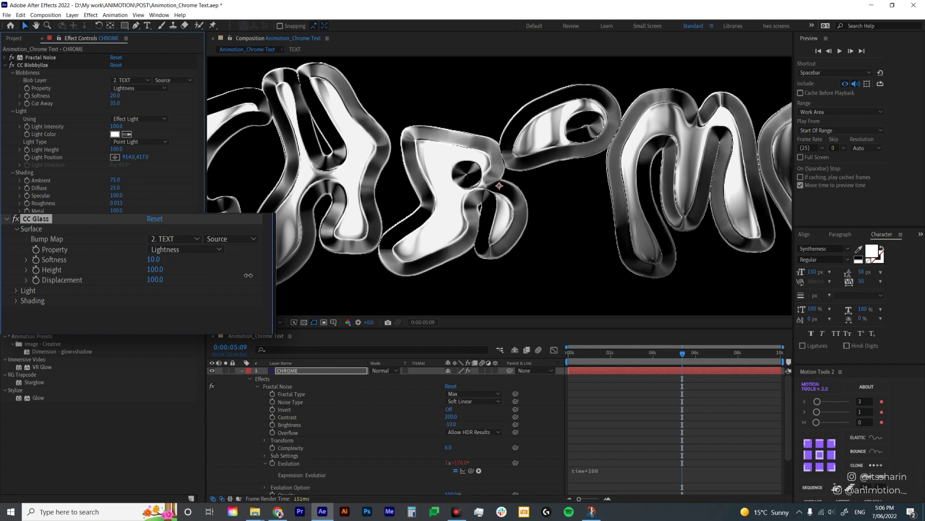
left_click_drag(248, 275, 96, 290)
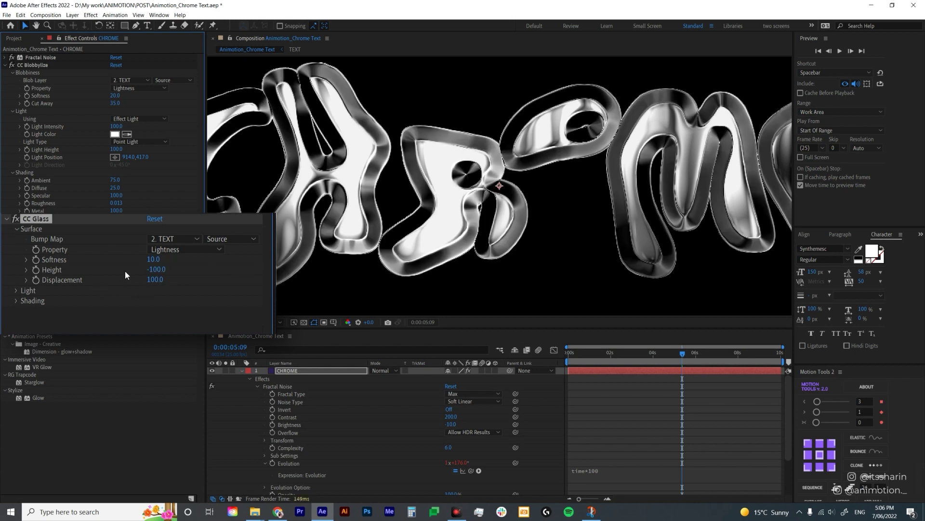
left_click(159, 271)
type("100")
key("Return")
Step: Confirm the glass Height of 100 and set Displacement to 0
left_click(158, 269)
key("Return")
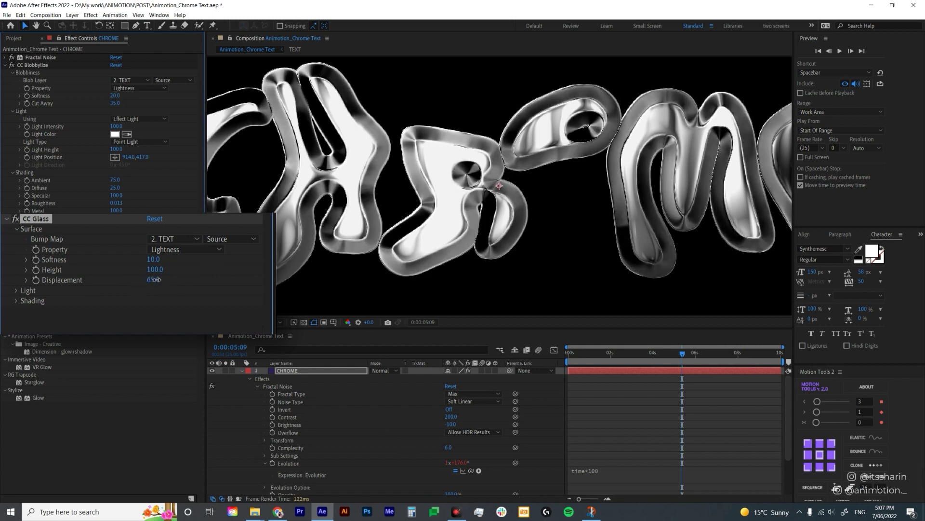
left_click(154, 279)
type("25.0")
key("Return")
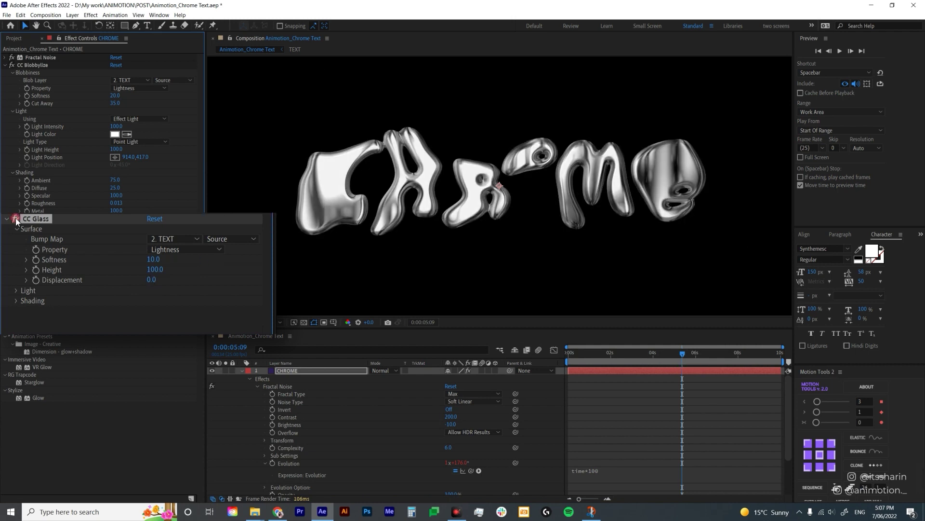
Step: Toggle the CC Glass effect off and on repeatedly to compare the before and after look
left_click(16, 218)
left_click(15, 218)
left_click(15, 219)
left_click(15, 218)
left_click(16, 218)
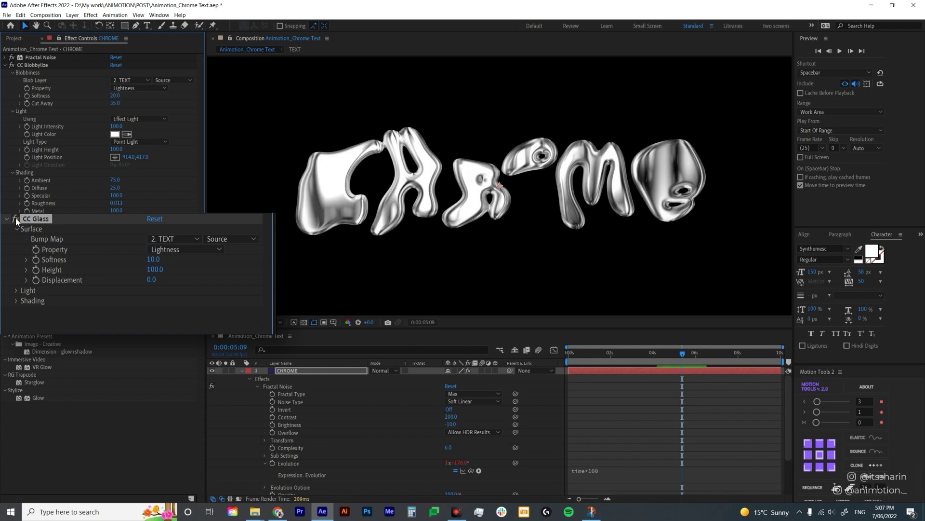
left_click(15, 218)
left_click(15, 219)
left_click(15, 218)
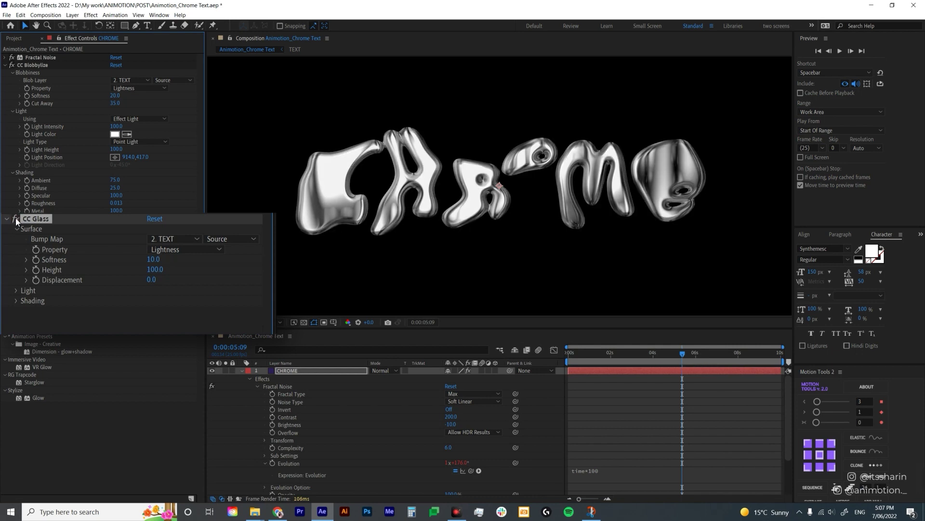
Step: In CC Glass Light and Shading, lower Diffuse from 50 to 37
left_click(15, 290)
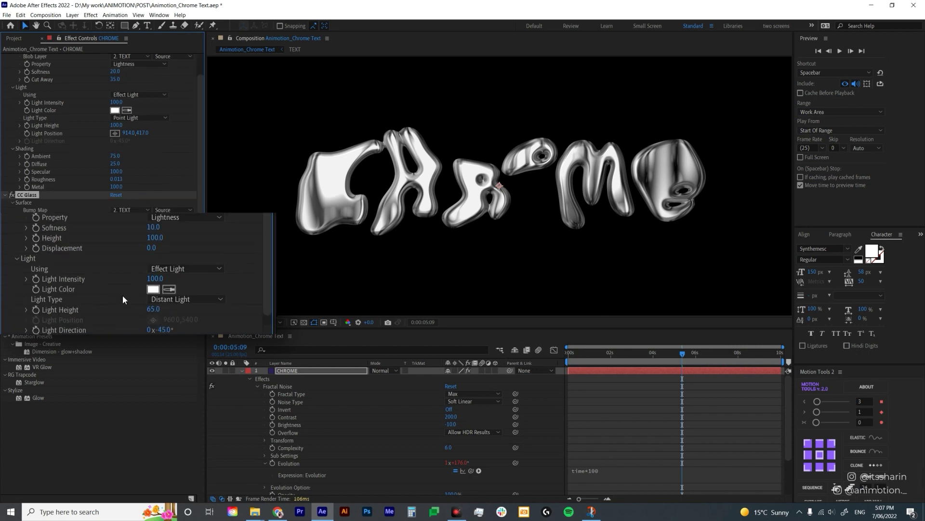
scroll(123, 295, "down", 1)
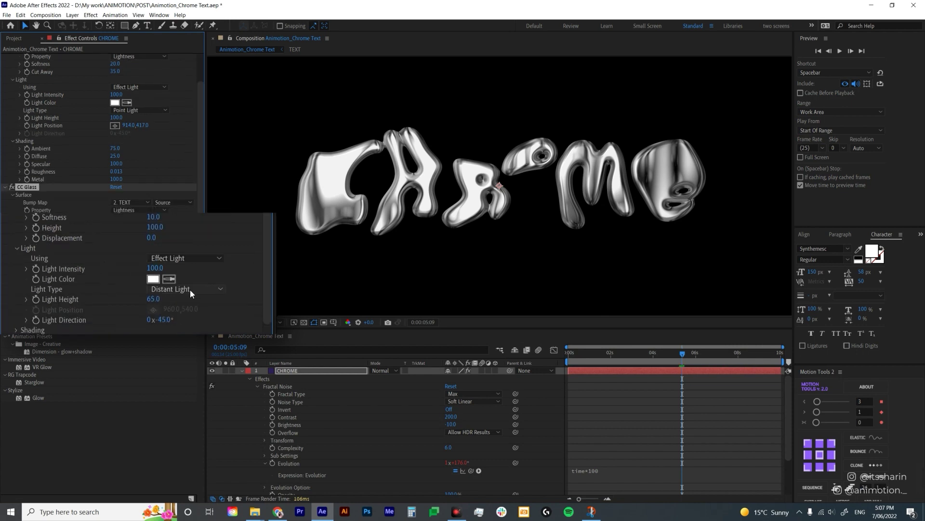
left_click(178, 298)
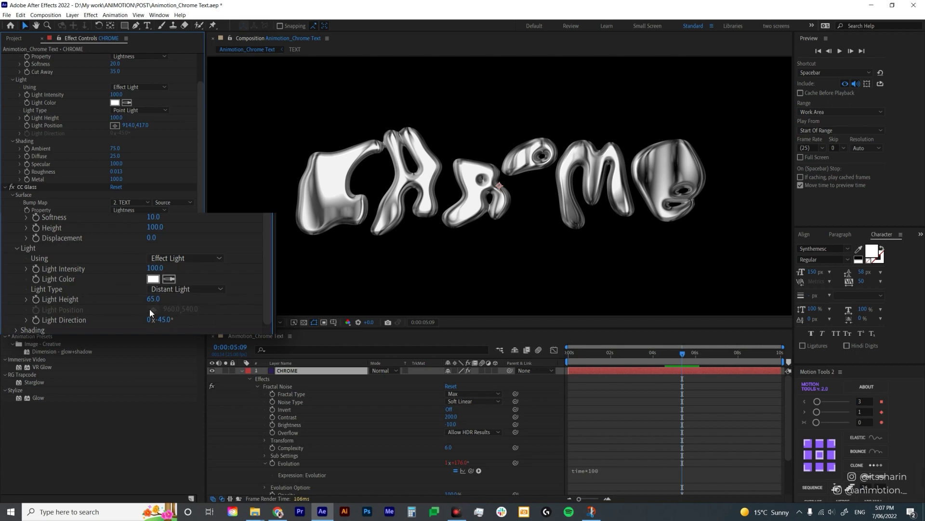
scroll(169, 324, "down", 5)
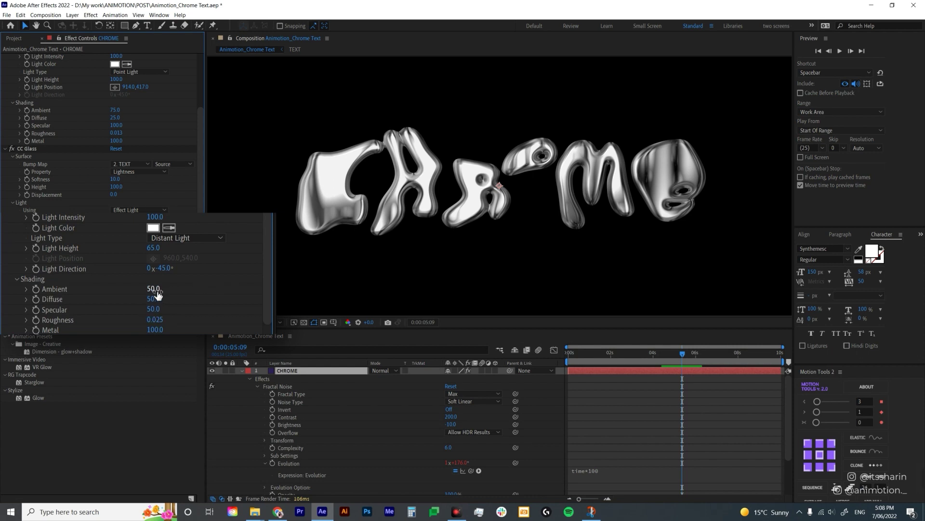
left_click_drag(156, 298, 149, 300)
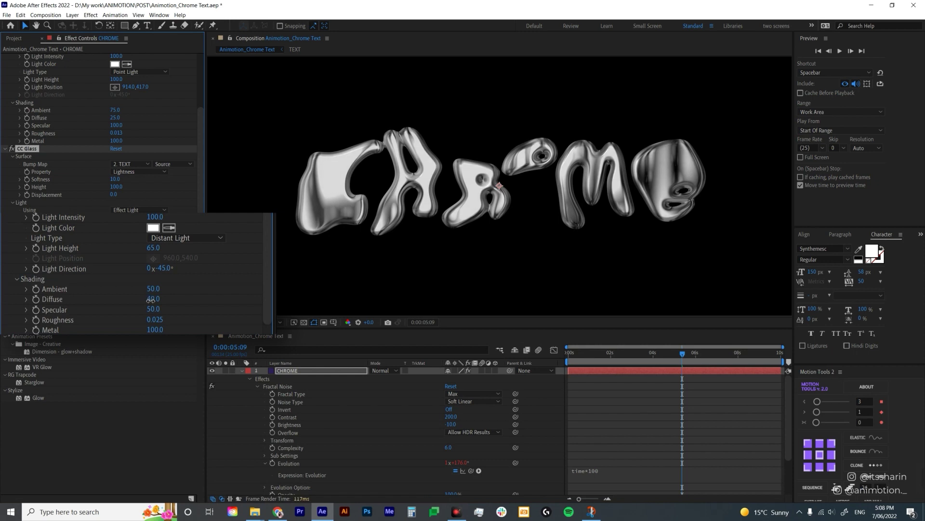
scroll(189, 294, "up", 3)
Step: At the first frame, keyframe the CC Blobbylize Light Position at 402,443, left of the text
key("Home")
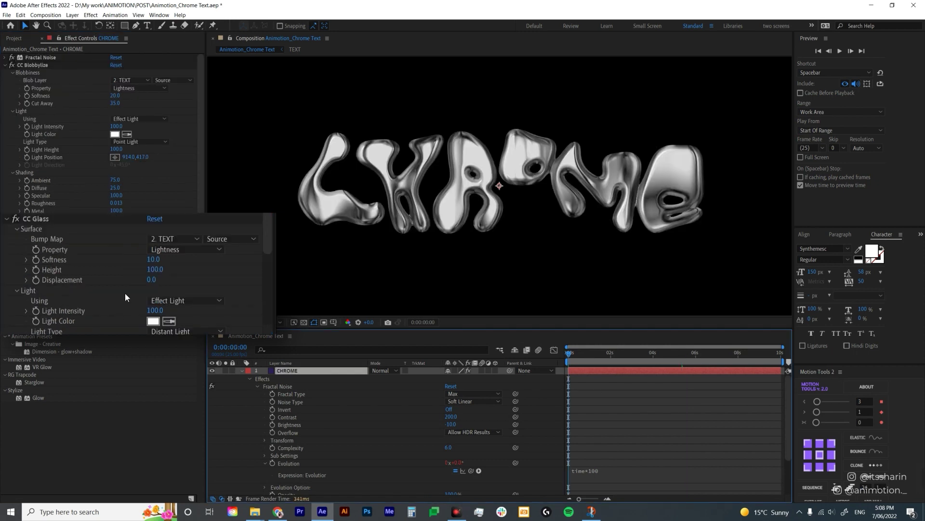
scroll(77, 261, "down", 4)
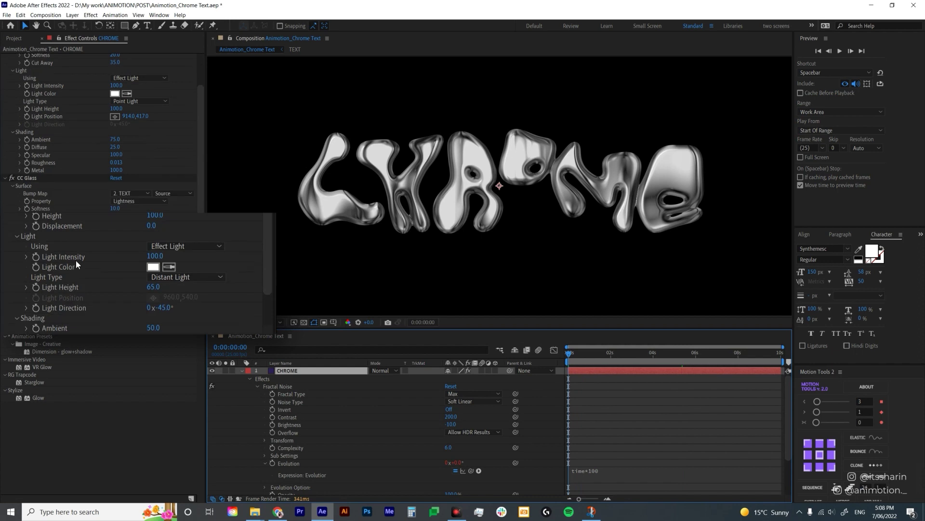
scroll(53, 200, "up", 4)
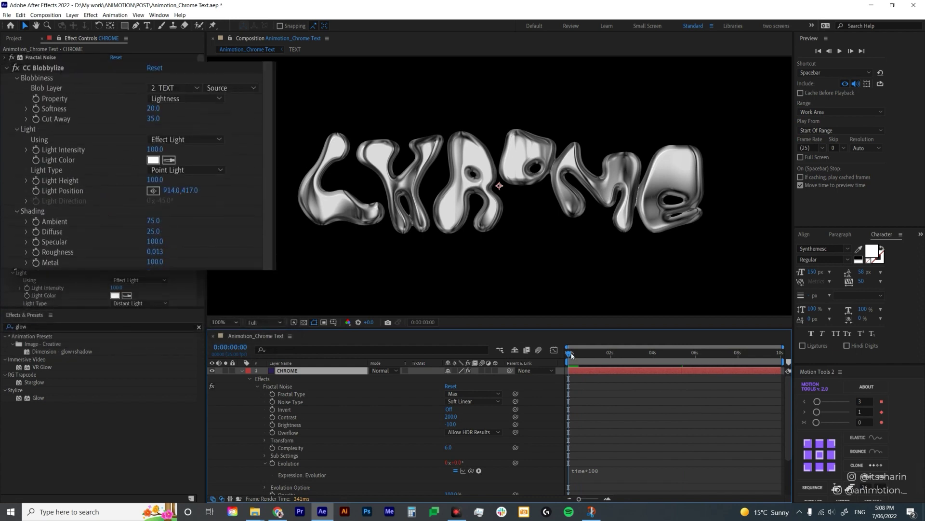
left_click(37, 192)
scroll(597, 353, "down", 2)
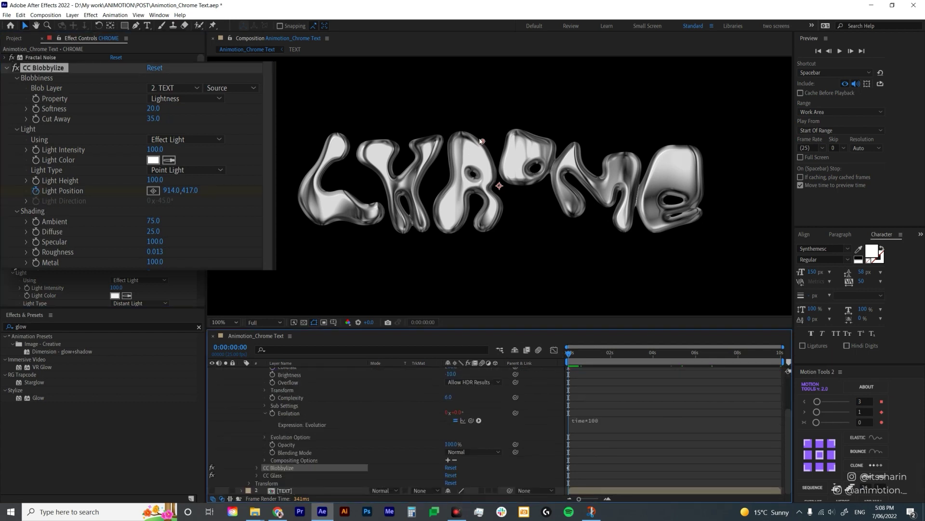
left_click_drag(483, 143, 298, 153)
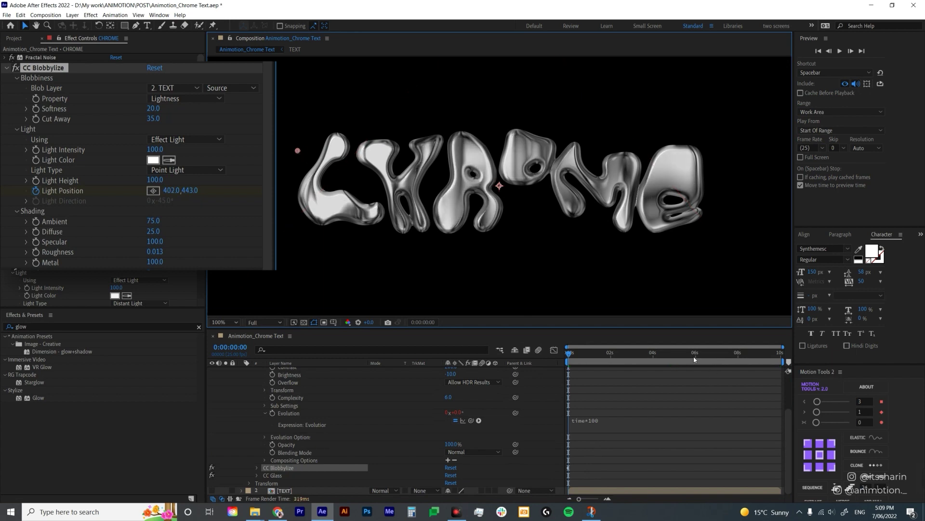
Step: At 0:10:00, keyframe the light at 1563,507 on the text's right end, then collapse the layer properties
left_click_drag(695, 359, 781, 359)
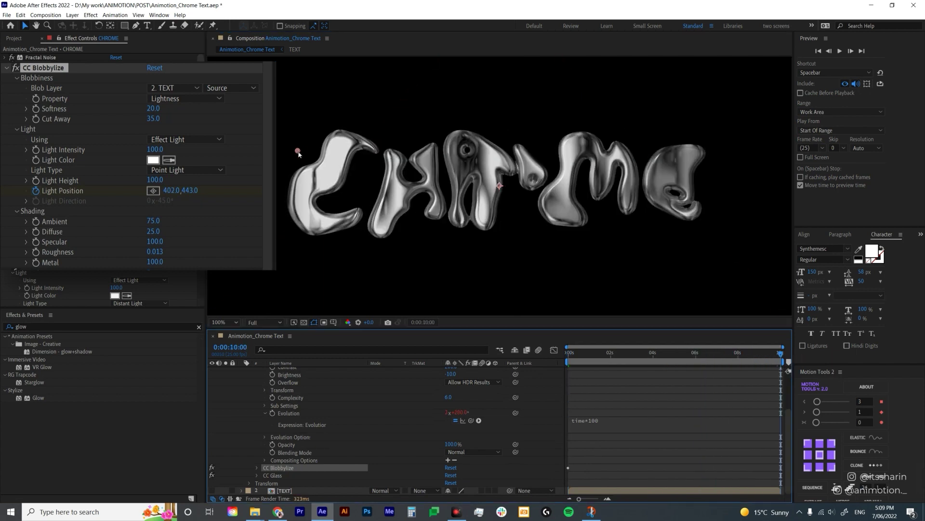
left_click_drag(298, 154, 717, 176)
mouse_move(573, 356)
left_mouse_down()
mouse_move(618, 359)
mouse_move(569, 359)
left_mouse_up()
key("ctrl+z")
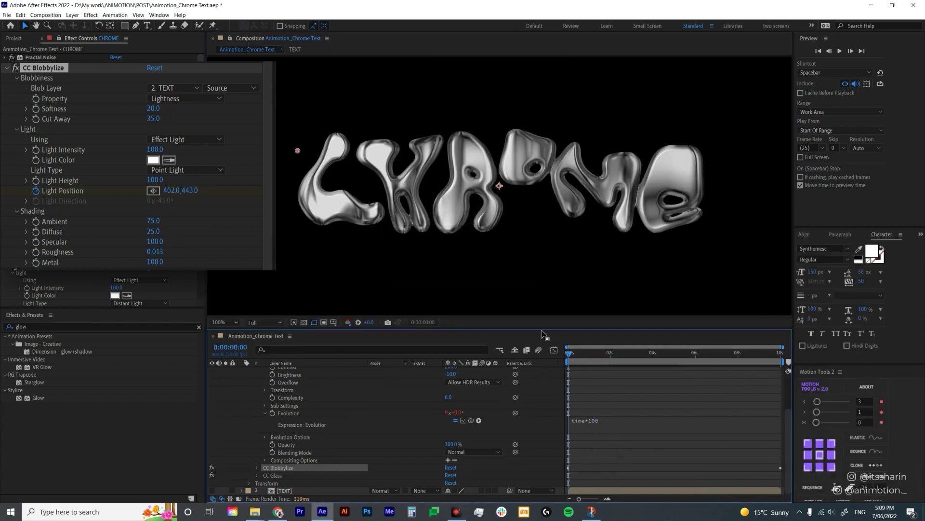
key("ctrl+grave")
Step: Select the CHROME and TEXT layers and pre-compose them into a comp named CHROME TEXT
left_click(313, 378, "shift")
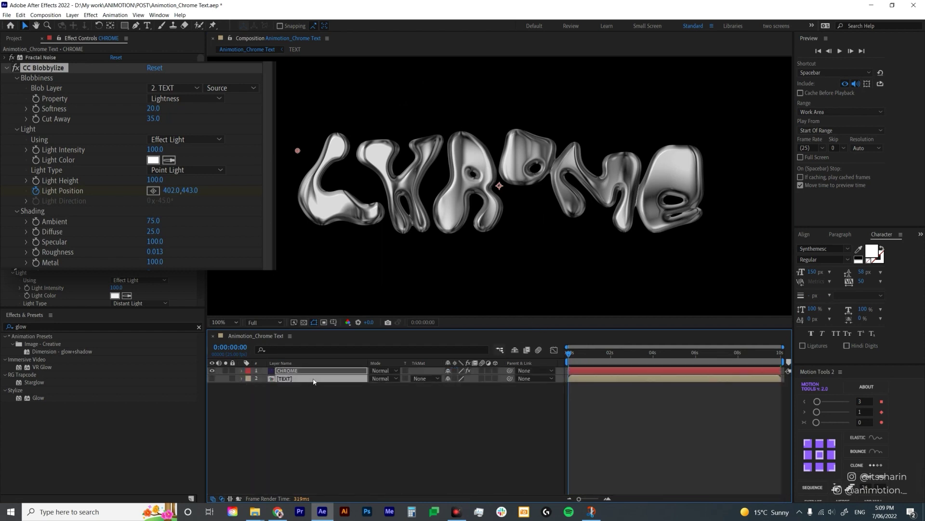
right_click(314, 381)
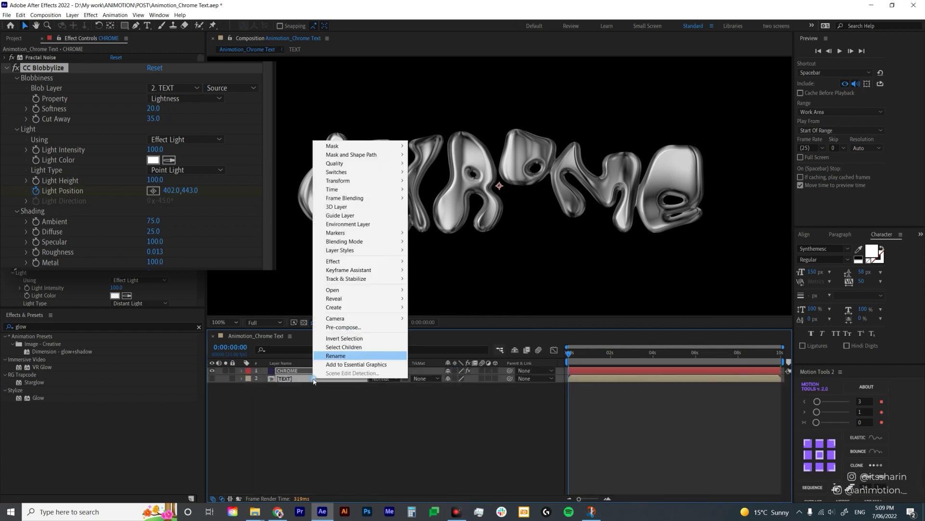
left_click(372, 329)
type("CHROME TEXT")
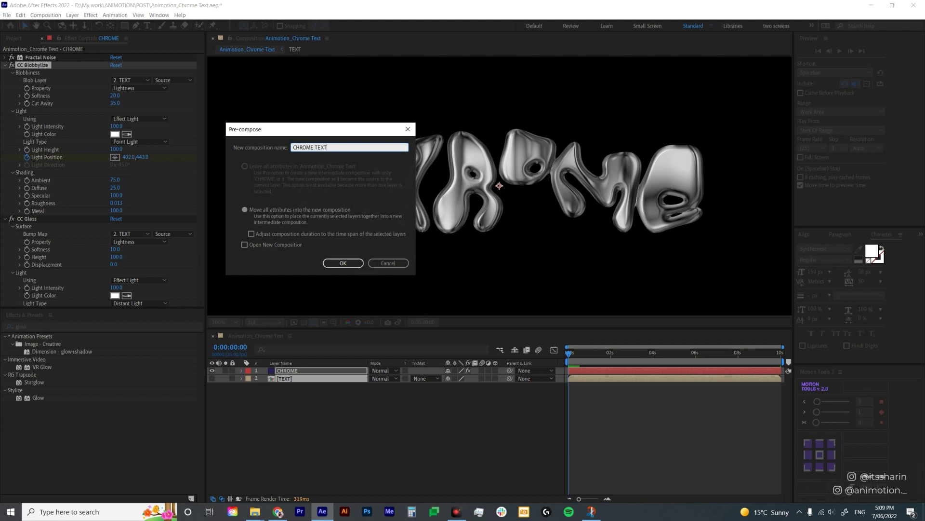
key("Return")
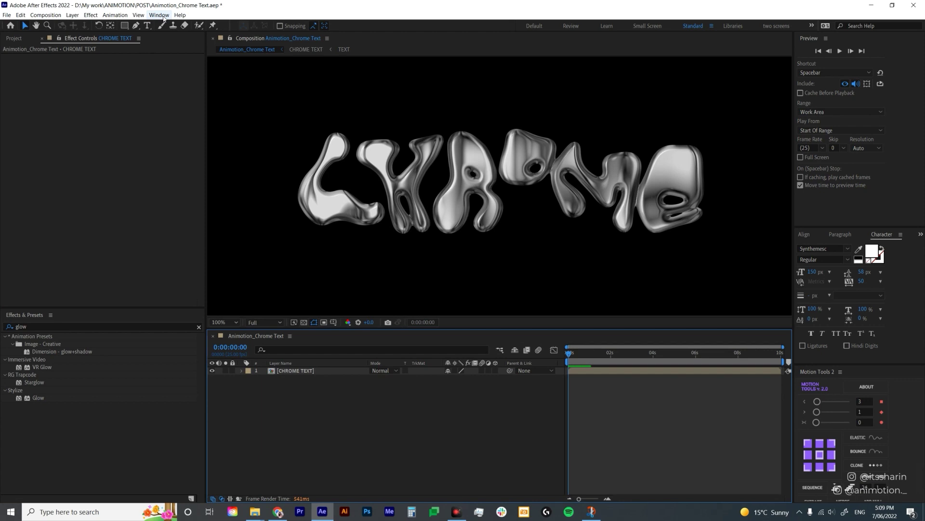
Step: From the MotionDuck background library, apply the purple Gradient 17 [B][2] above CHROME TEXT
left_click(164, 19)
mouse_move(275, 49)
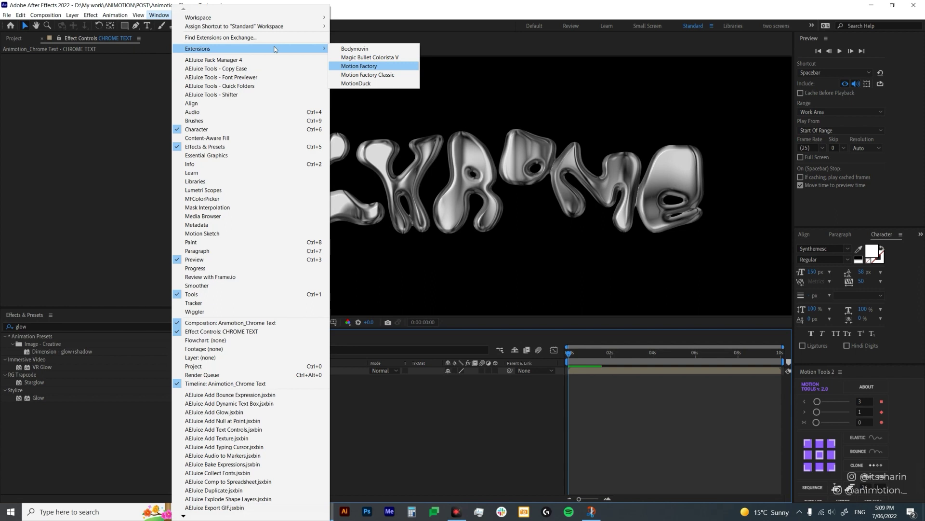
left_click(359, 83)
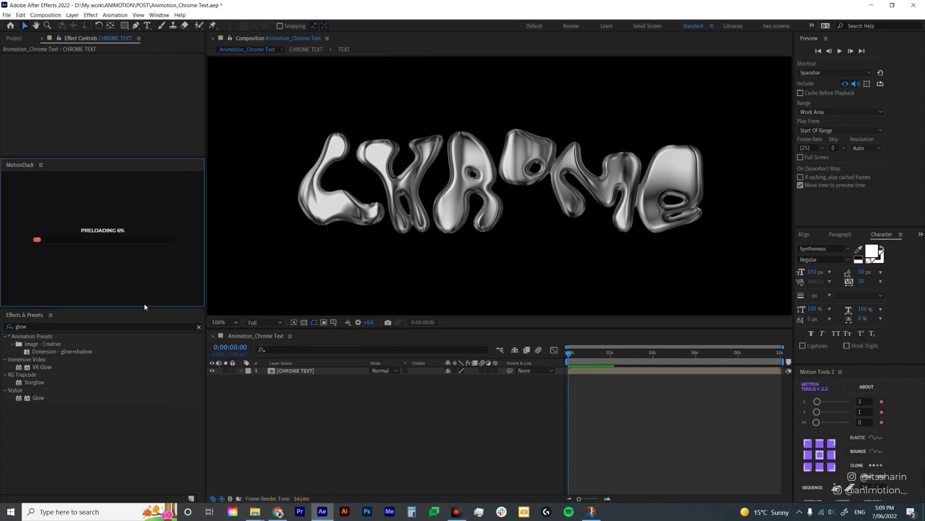
left_click_drag(148, 307, 149, 436)
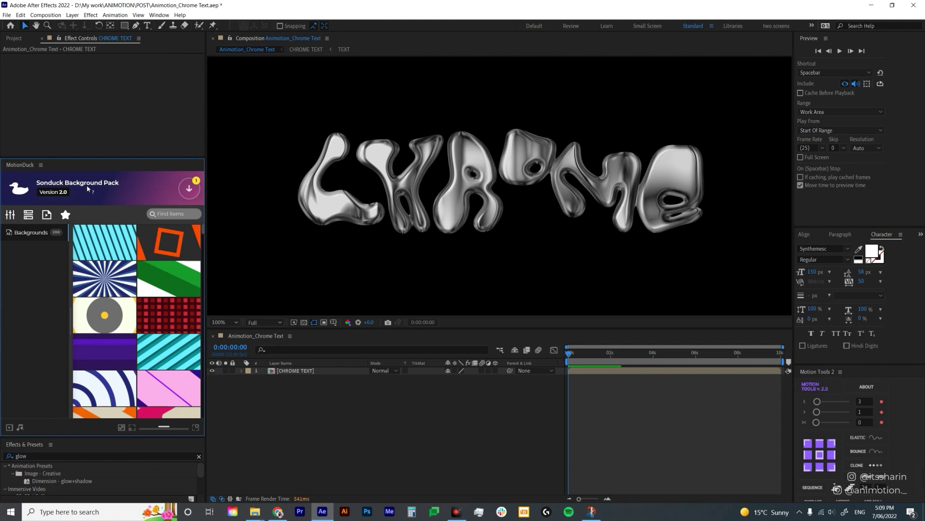
scroll(152, 325, "down", 10)
scroll(152, 325, "down", 15)
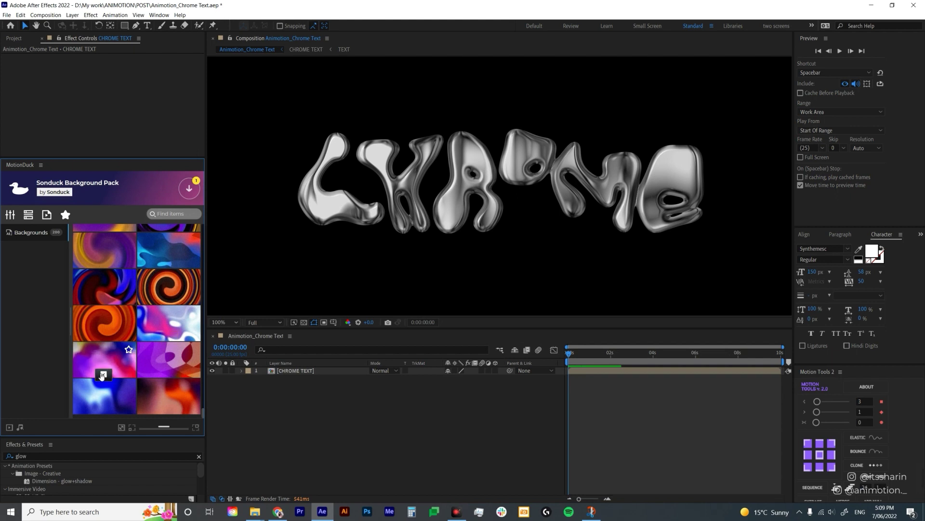
mouse_move(119, 360)
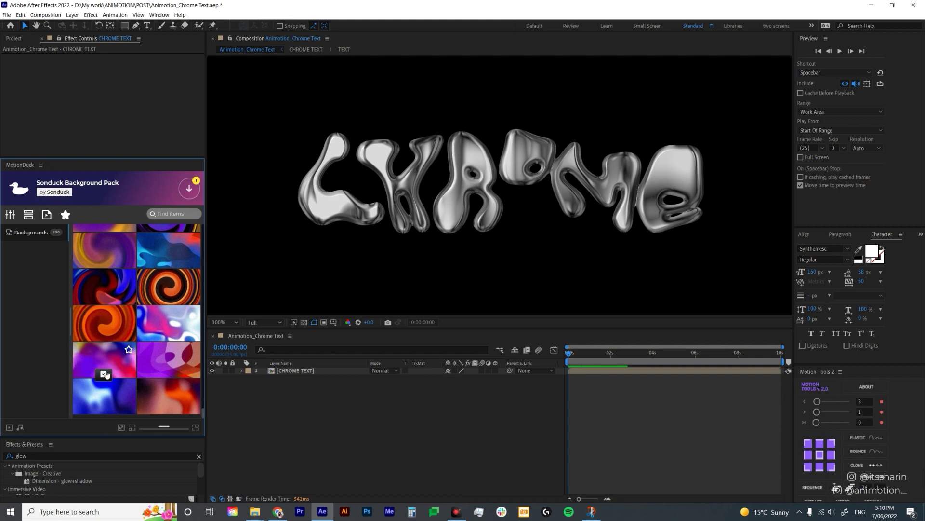
left_click(104, 374)
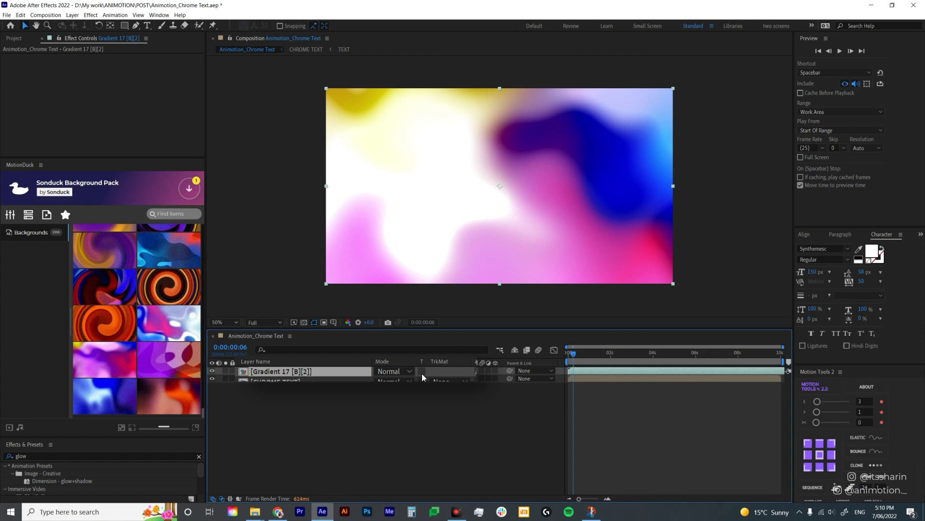
Step: Give the gradient layer Preserve Transparency, Multiply mode and 50% opacity
left_click(405, 371)
left_click(385, 370)
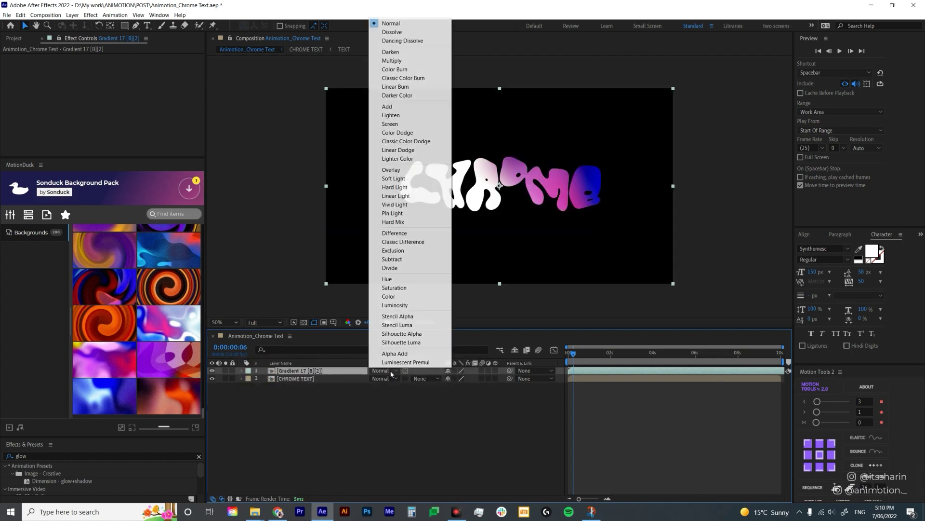
left_click(414, 61)
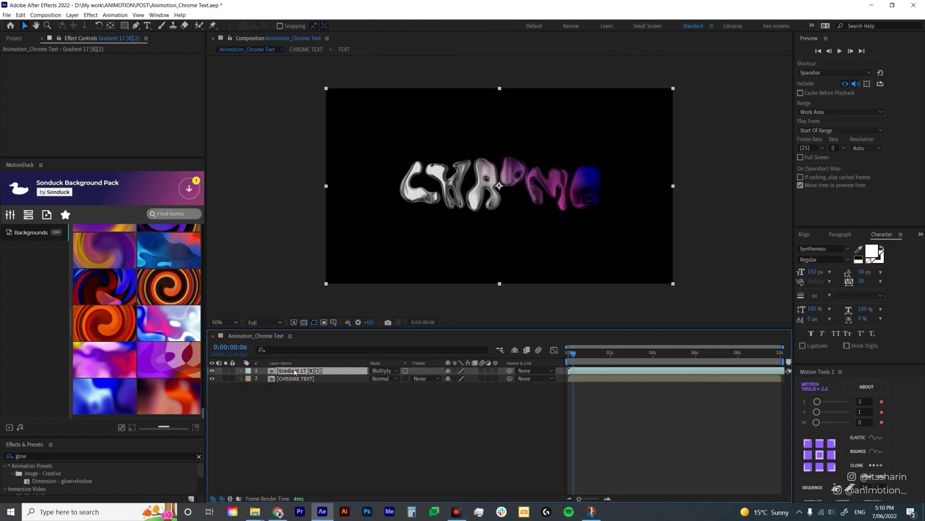
key("t")
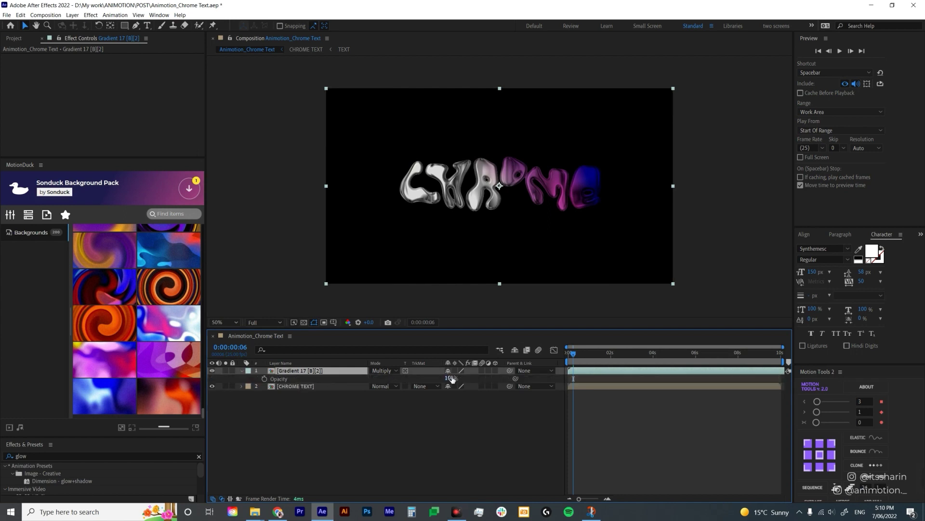
left_click(451, 378)
key("Return")
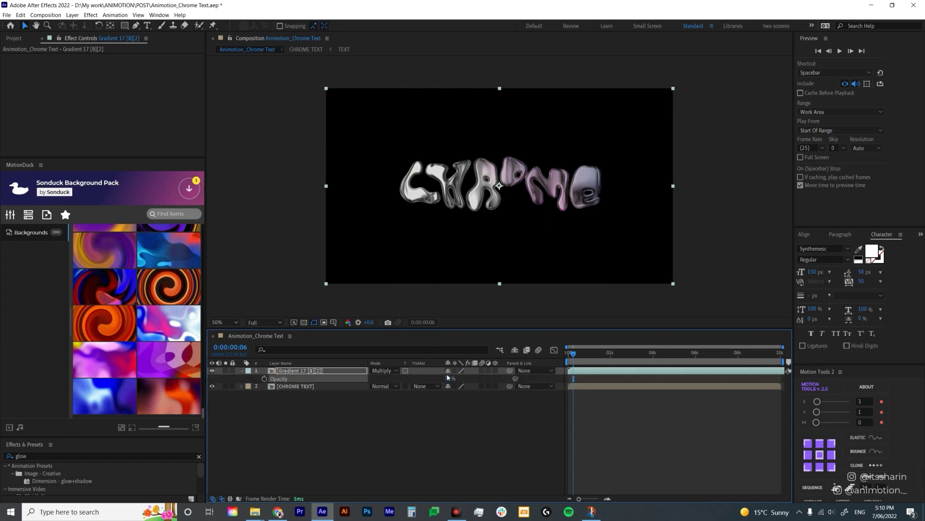
left_click(519, 435)
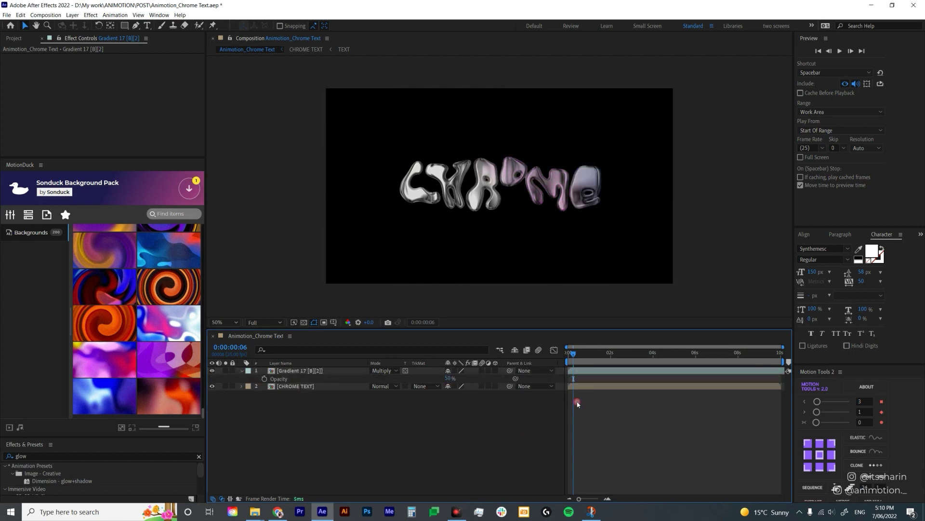
Step: Preview the tinted chrome animation from the first frame with the whole comp fitted in view
left_click_drag(576, 359, 569, 359)
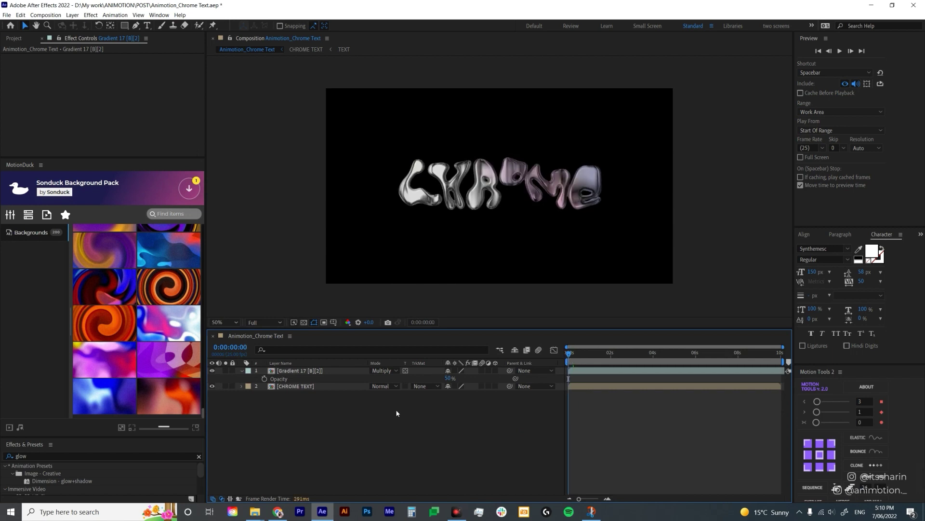
key("space")
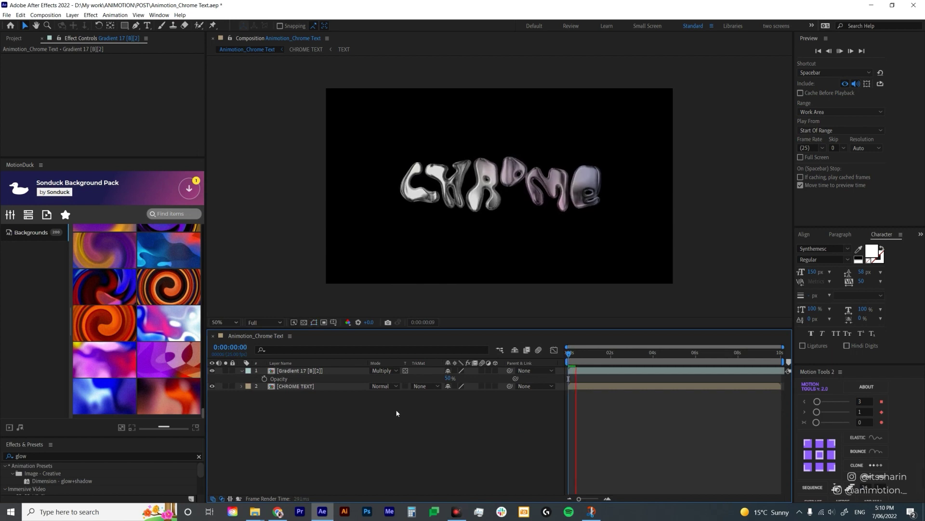
key("shift+slash")
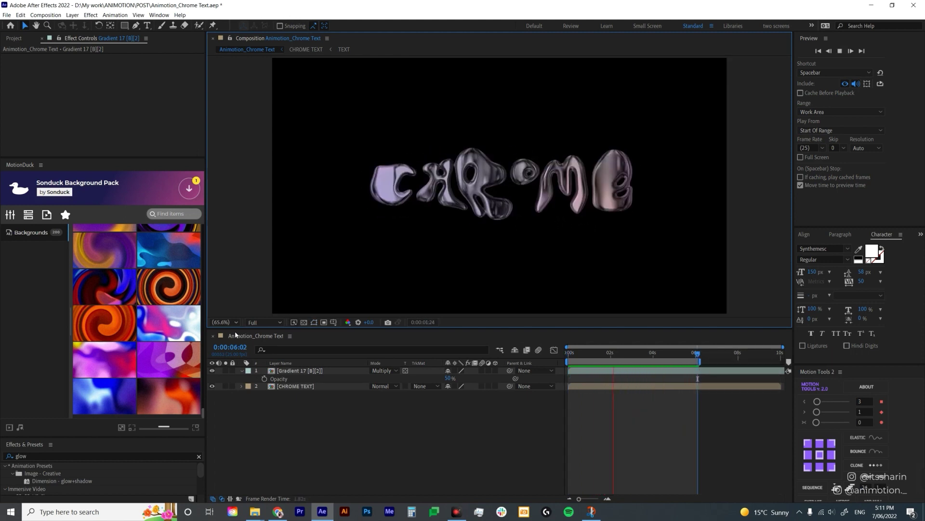
key("space")
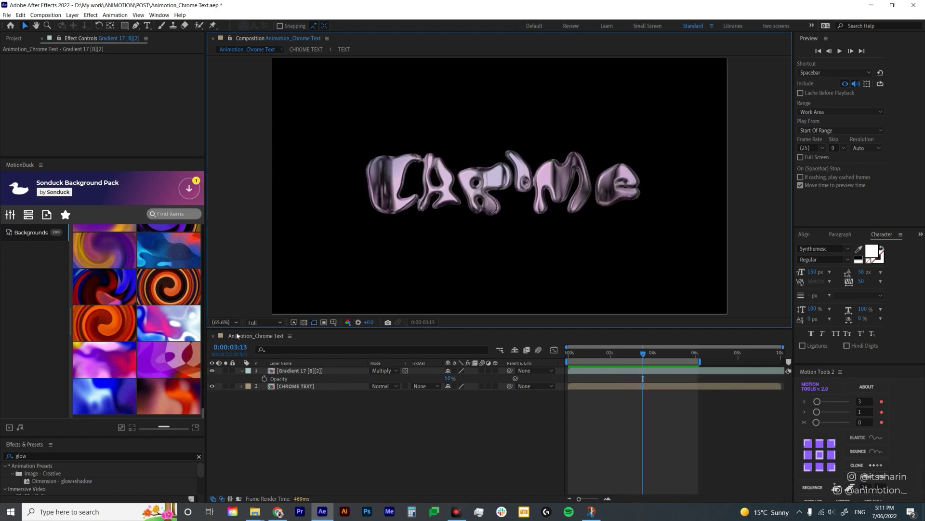
Step: Create a new adjustment layer and name it GLOW
right_click(295, 428)
mouse_move(398, 335)
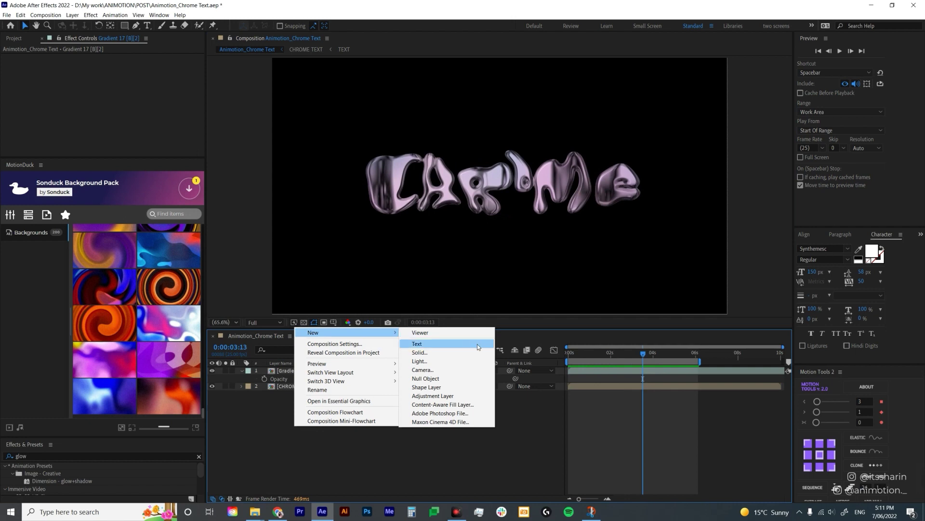
left_click(432, 396)
key("Return")
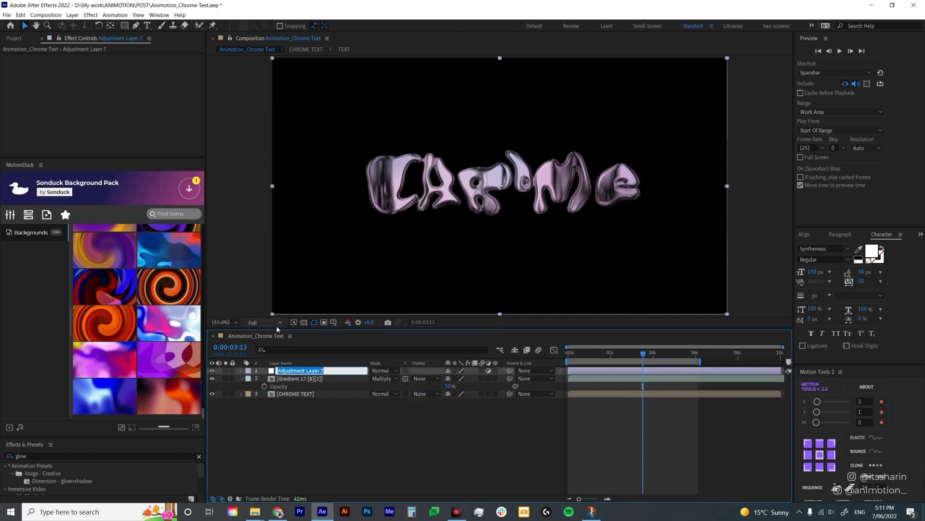
type("GLOW")
key("Return")
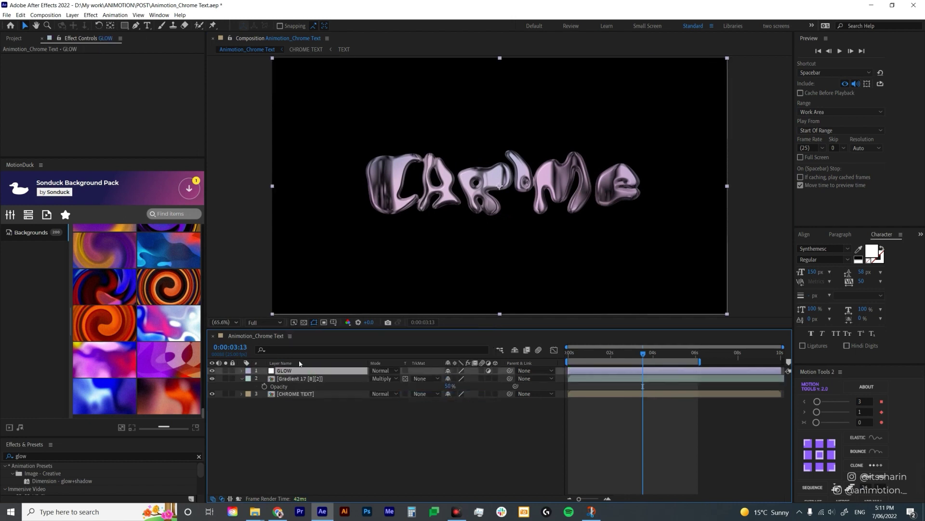
Step: Apply the Glow effect to the GLOW layer via quick effect search
key("ctrl+space")
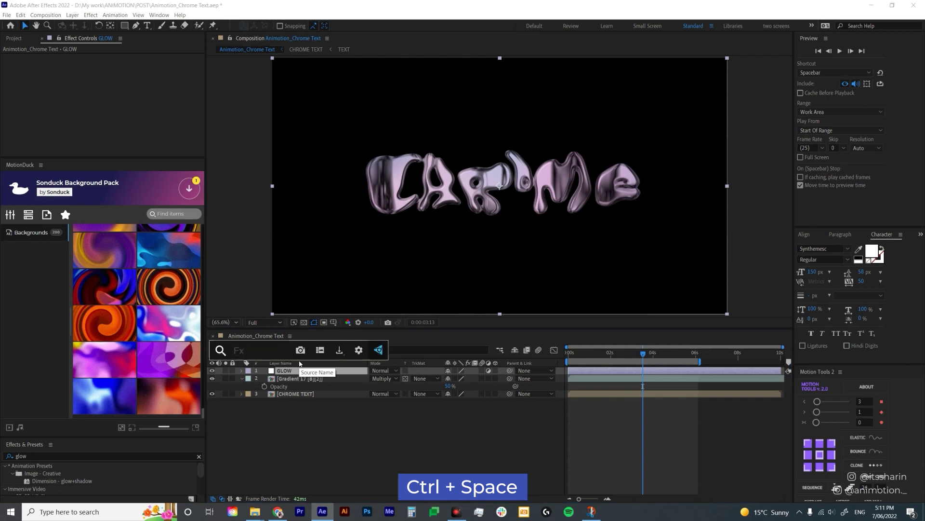
type("glow")
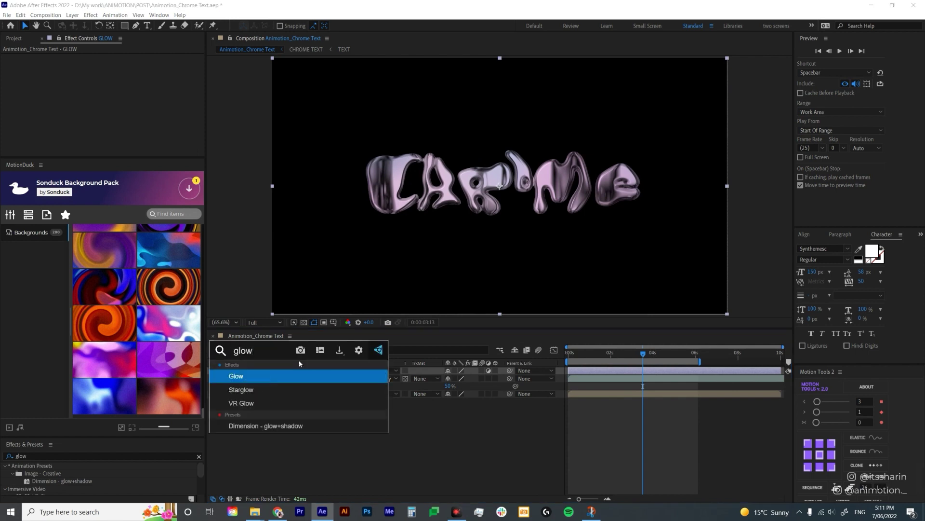
key("Return")
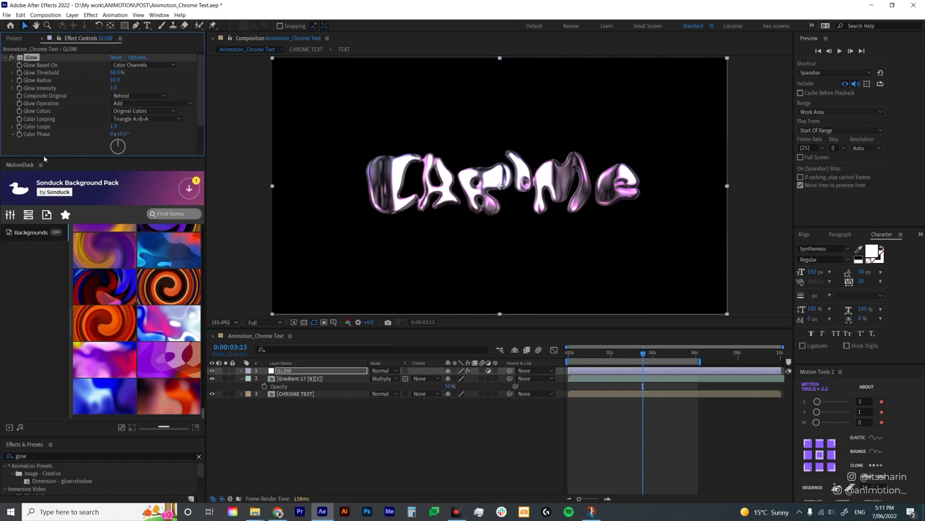
left_click_drag(44, 156, 41, 190)
Step: Close the MotionDuck library and set Glow Radius to 51
left_click(41, 198)
left_click(72, 202)
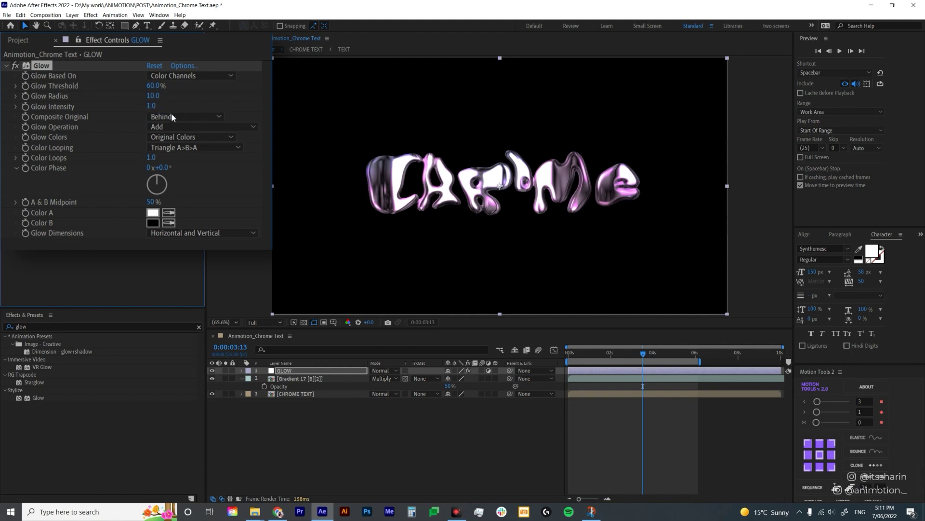
left_click(154, 96)
type("43")
key("Return")
left_click_drag(171, 94, 155, 112)
Step: Set Glow Intensity to 1.0
left_click(151, 106)
type("1")
left_click(368, 435)
Step: Preview the glowing animation, briefly inspecting the gradient precomp before returning to the main comp
key("space")
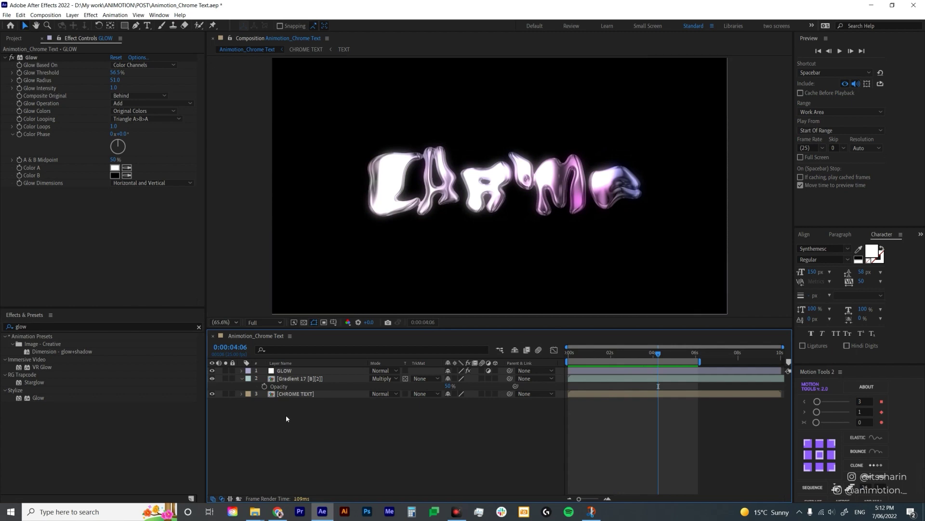
double_click(305, 379)
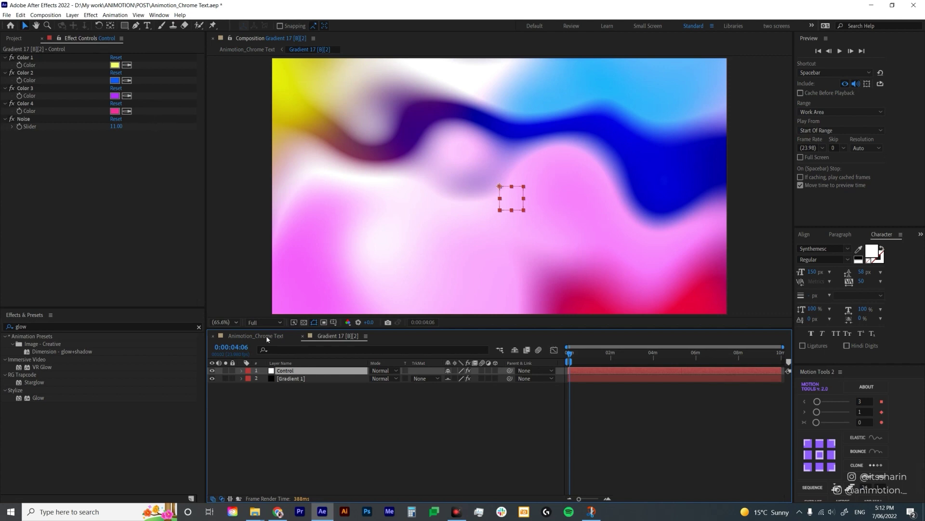
left_click(289, 335)
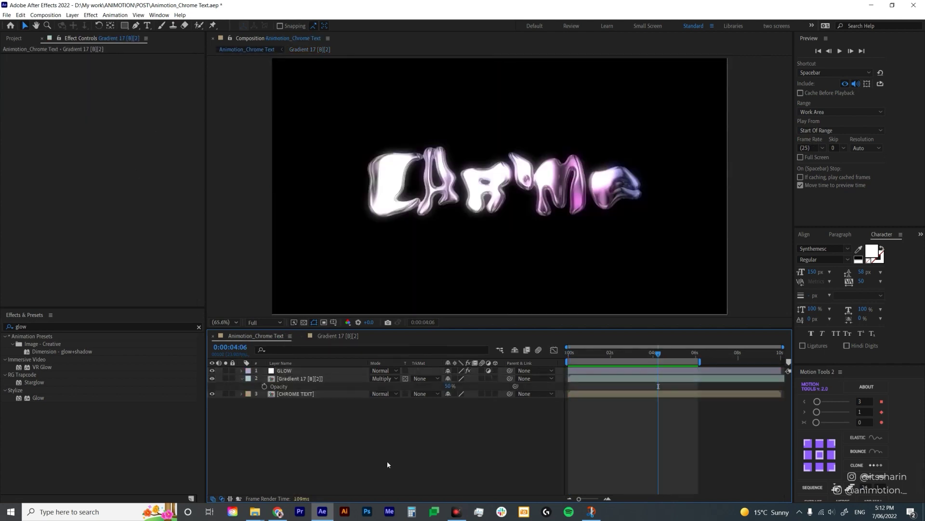
key("space")
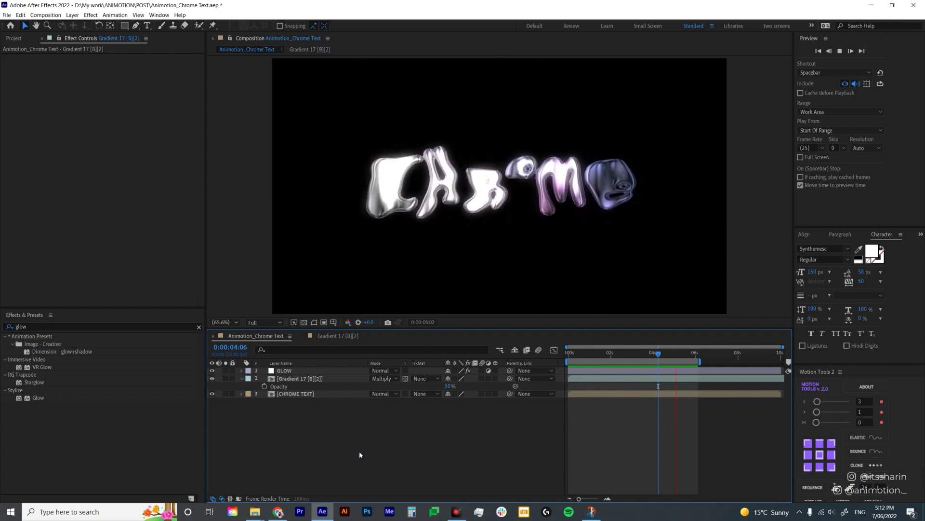
Step: Raise the Glow Threshold to 70%
left_click(332, 371)
left_click_drag(117, 75, 125, 73)
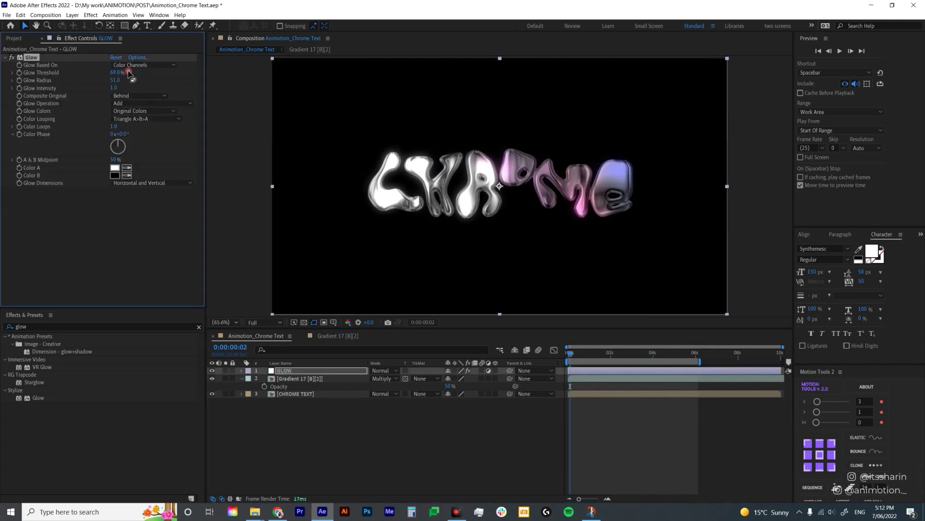
key("space")
left_click(115, 75)
left_click(115, 73)
type("70")
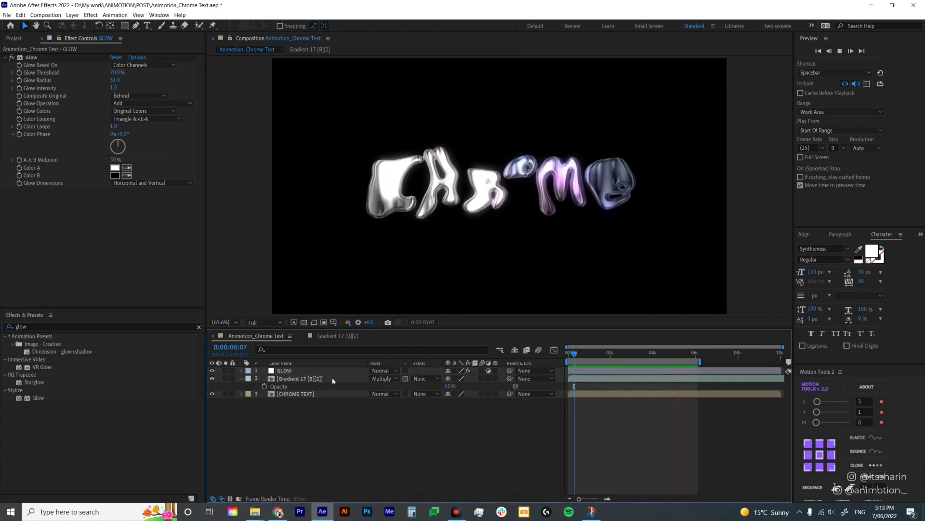
Step: Lower the gradient layer's opacity to 30% and preview the subtler tint
left_click(331, 378)
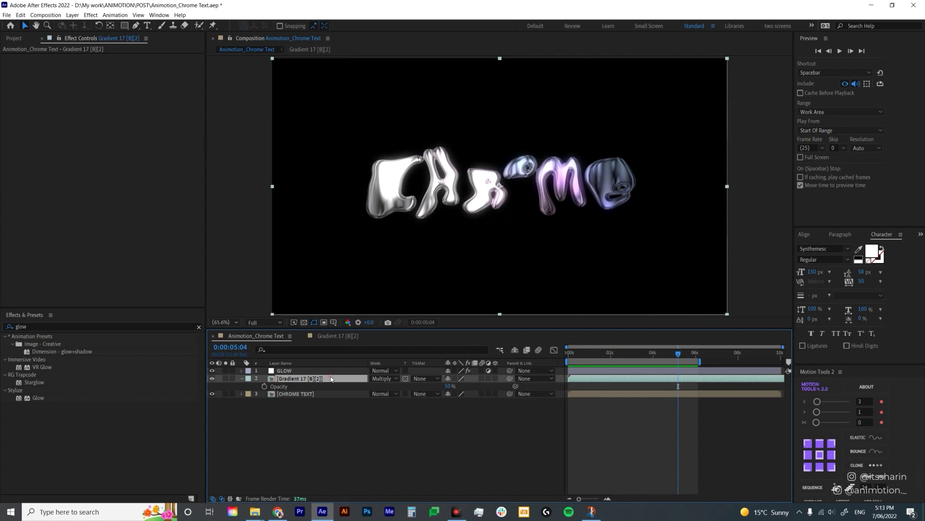
left_click(450, 386)
type("30")
key("Return")
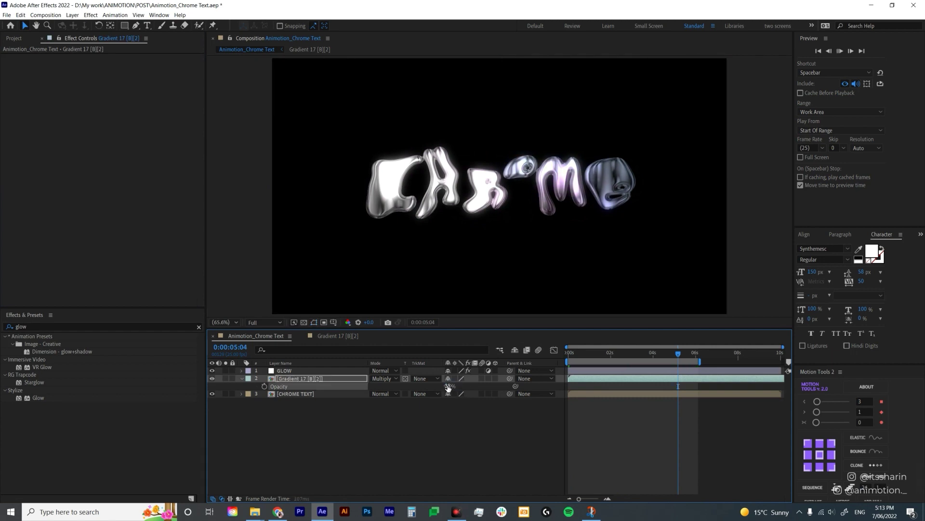
key("space")
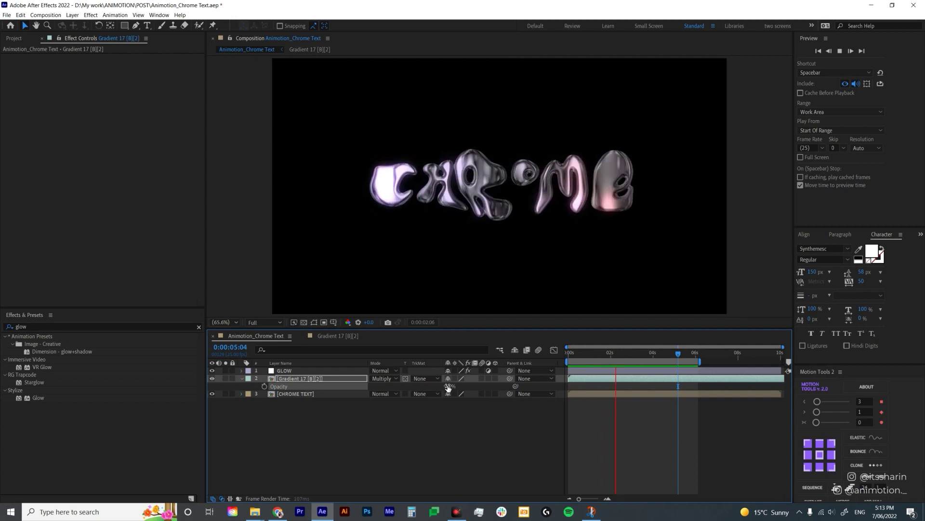